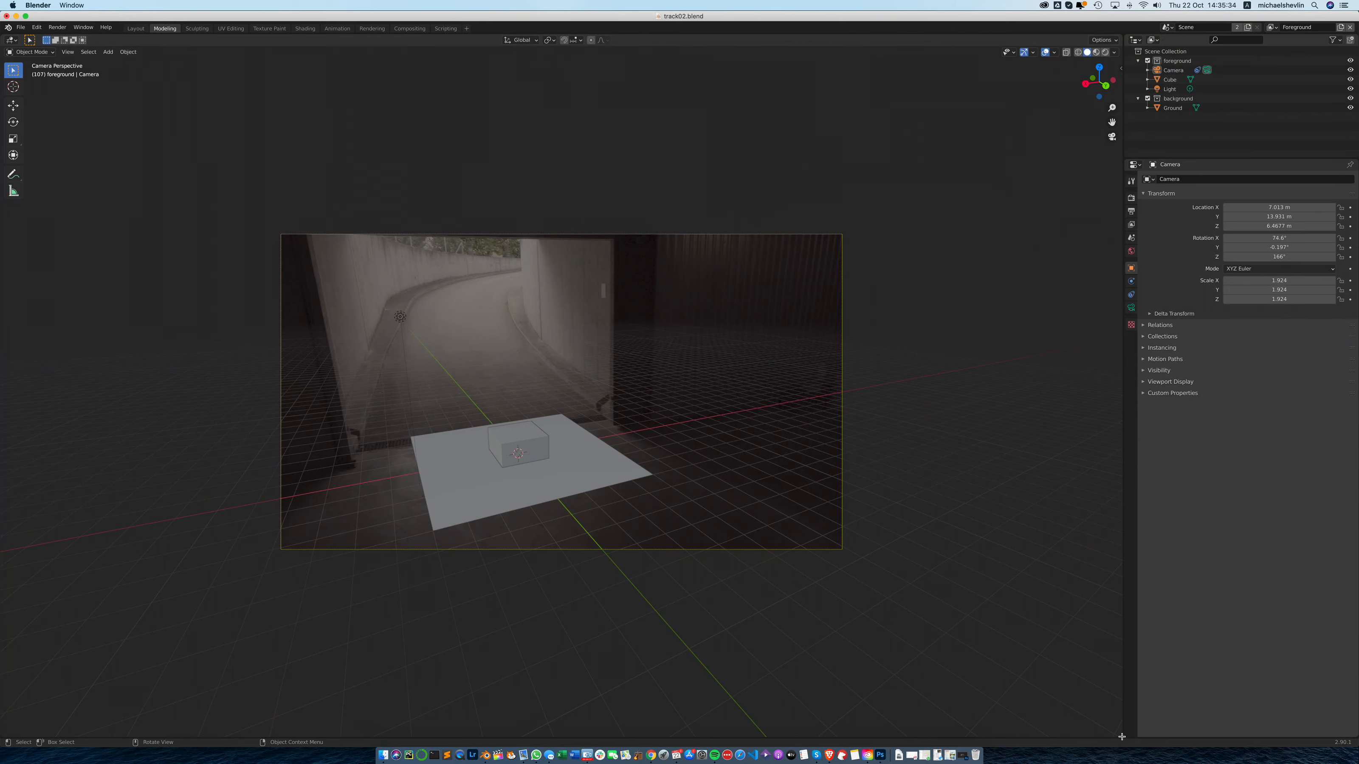
# Split the 3D viewport to add a Timeline beneath it, then play and stop the tracked footage at frame 117
pyautogui.moveTo(1122, 736); pyautogui.dragTo(1116, 675)
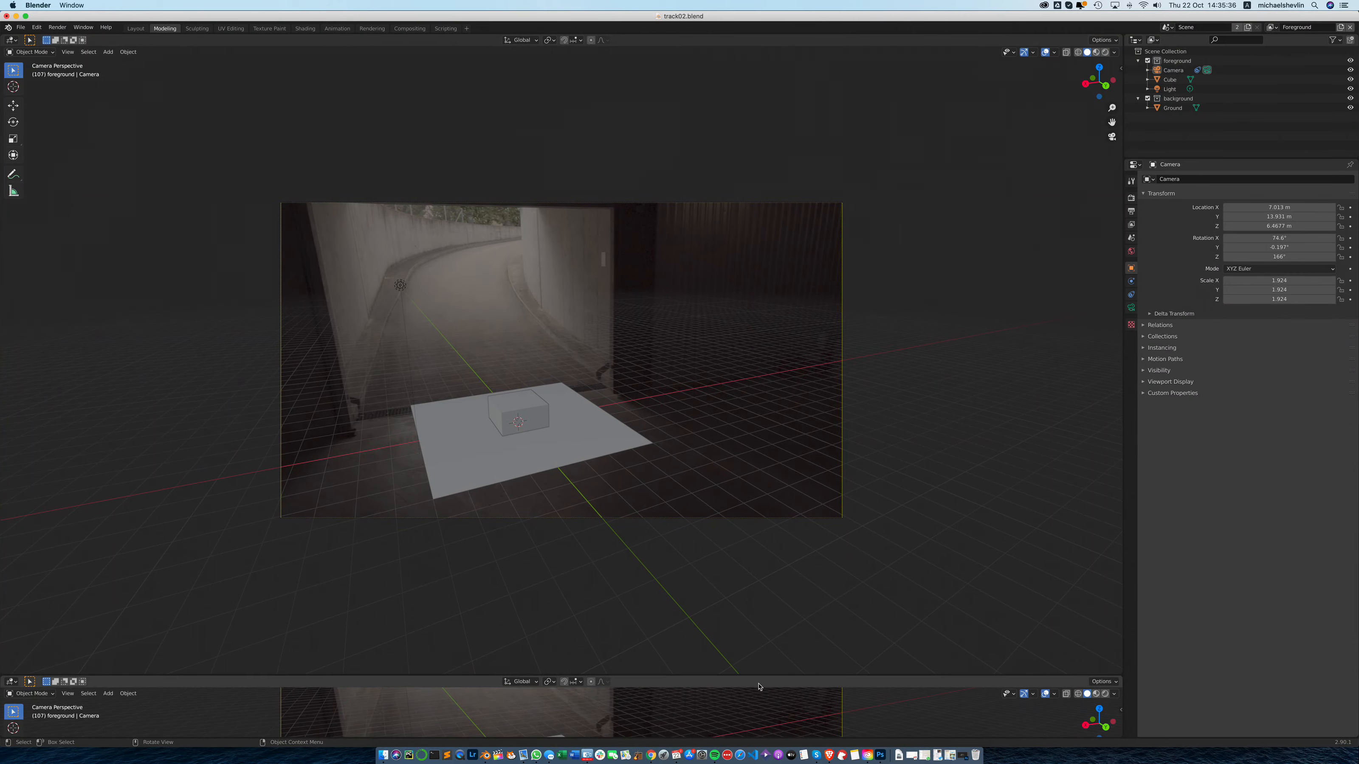
pyautogui.click(11, 681)
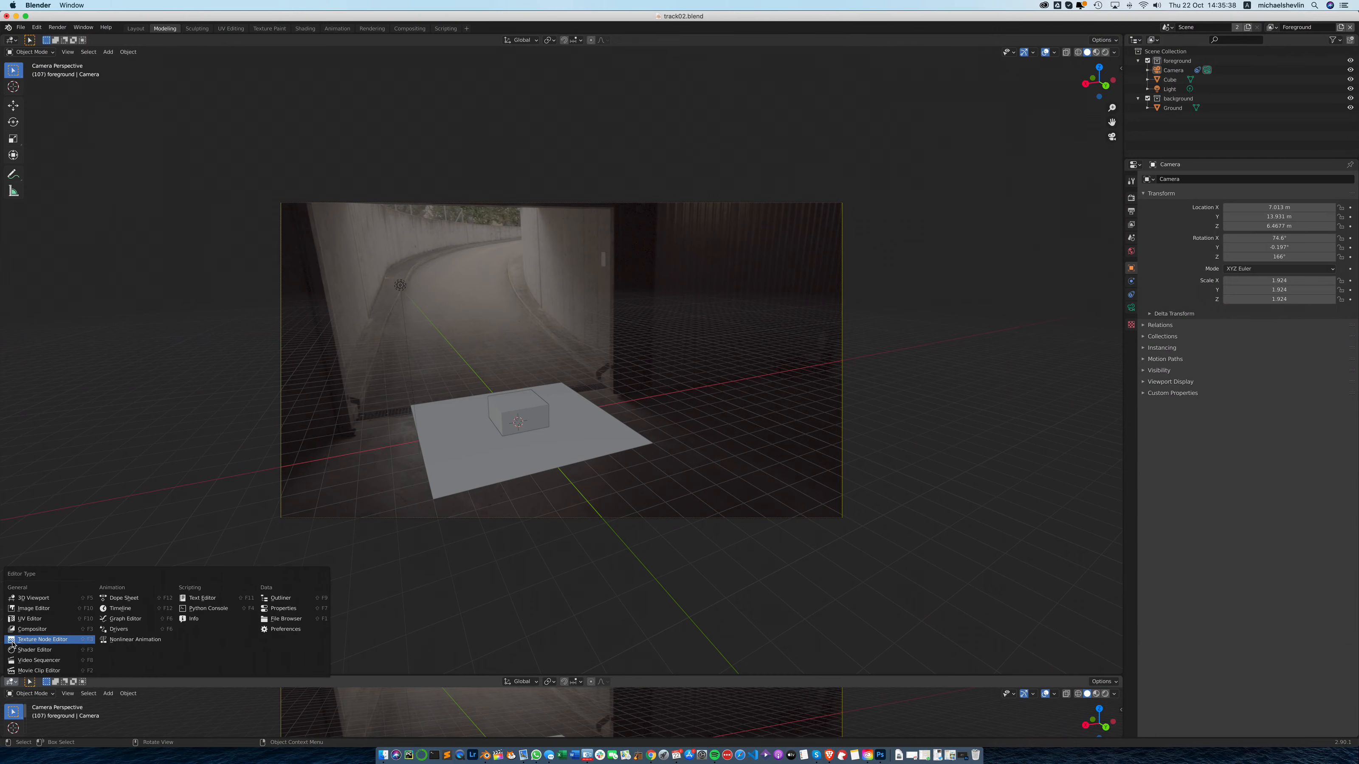
pyautogui.click(121, 609)
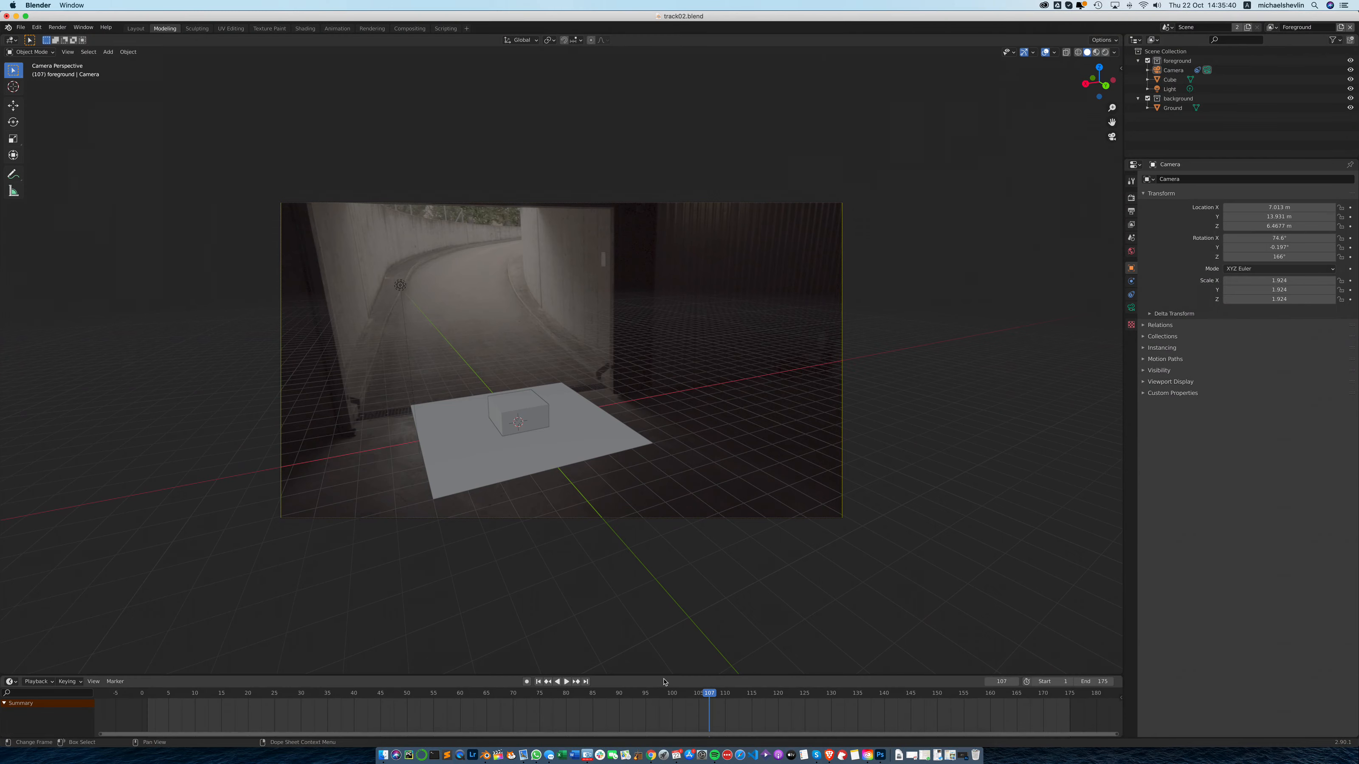
pyautogui.moveTo(709, 696)
pyautogui.mouseDown()
pyautogui.moveTo(166, 690)
pyautogui.moveTo(697, 709)
pyautogui.mouseUp()
pyautogui.press('space')
# Select the Ground plane and the Cube and move both along the Y axis toward the camera
pyautogui.click(636, 453)
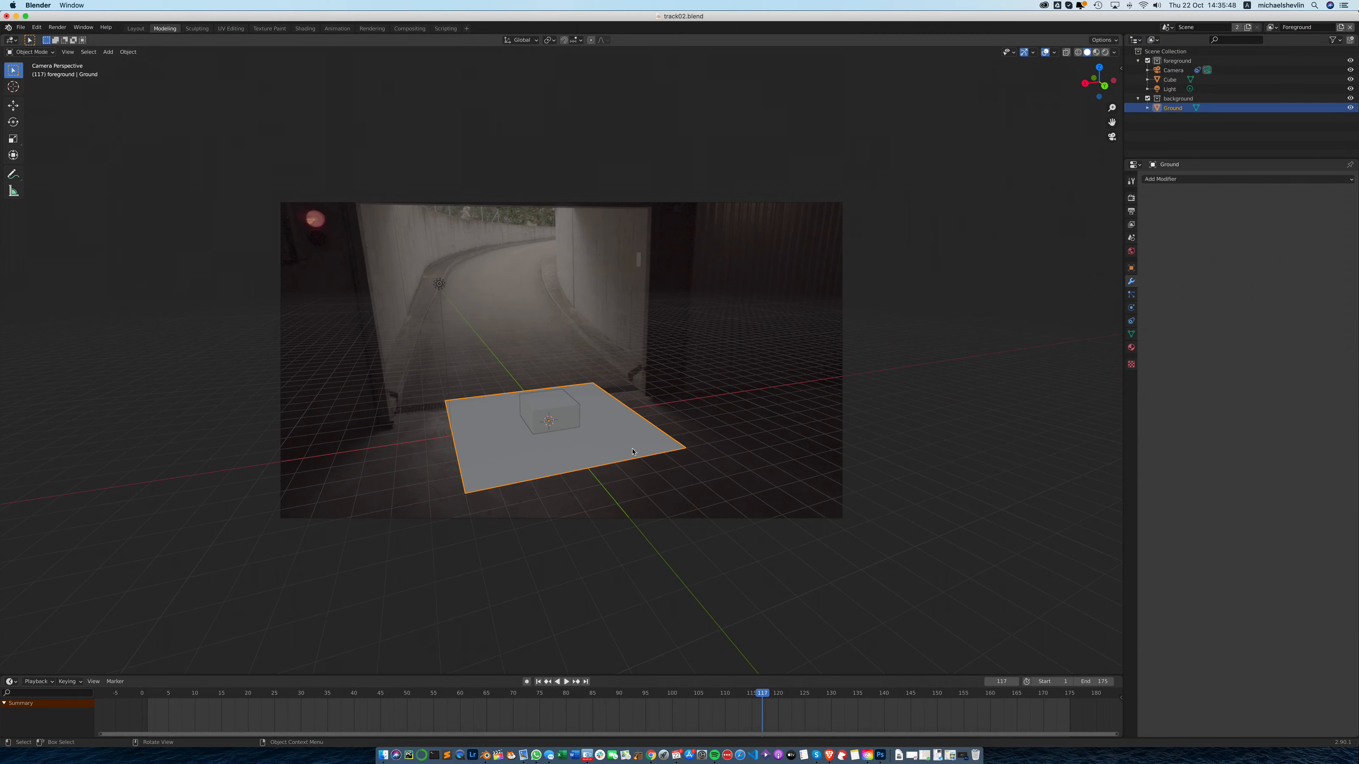
pyautogui.keyDown('shift'); pyautogui.click(567, 415); pyautogui.keyUp('shift')
pyautogui.click(14, 106)
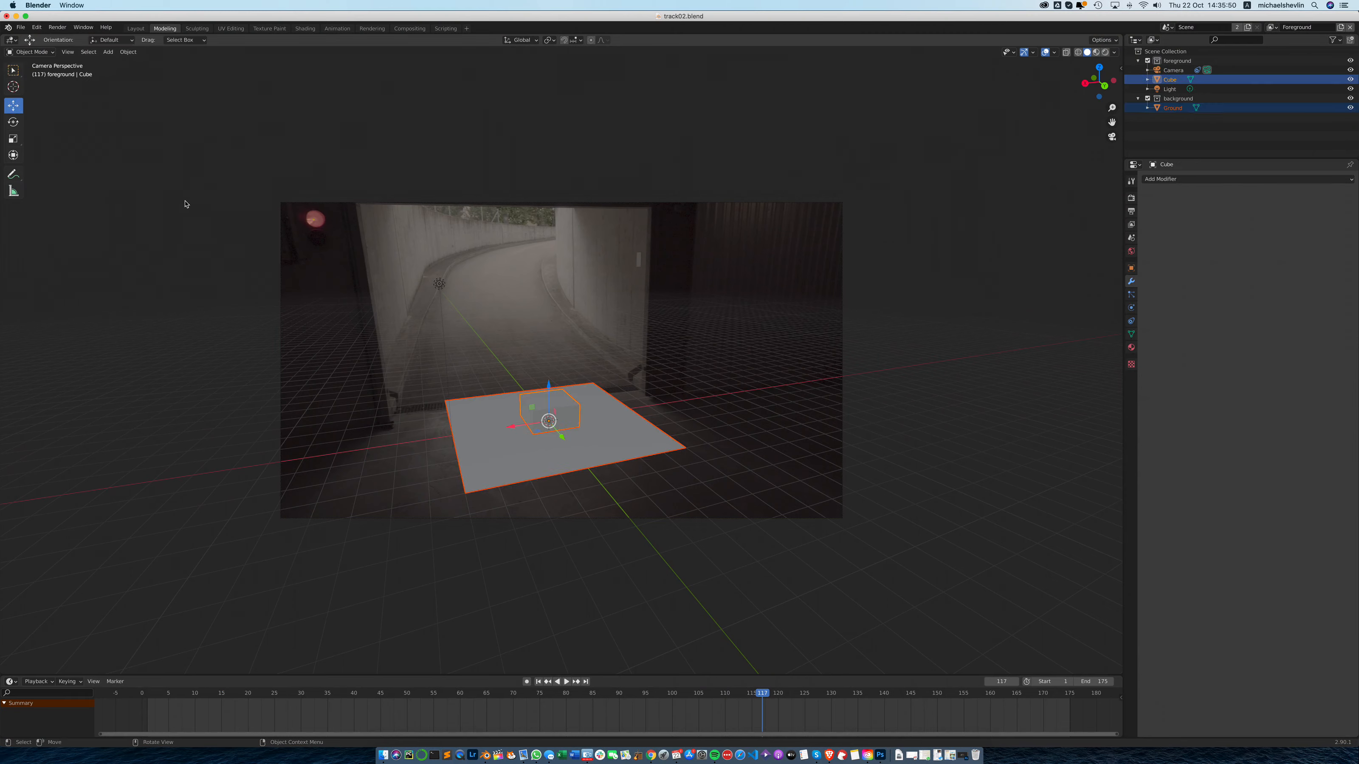
pyautogui.moveTo(564, 438); pyautogui.dragTo(572, 453)
# Raise only the Cube along the Z axis until it rests on the Ground plane
pyautogui.click(572, 455)
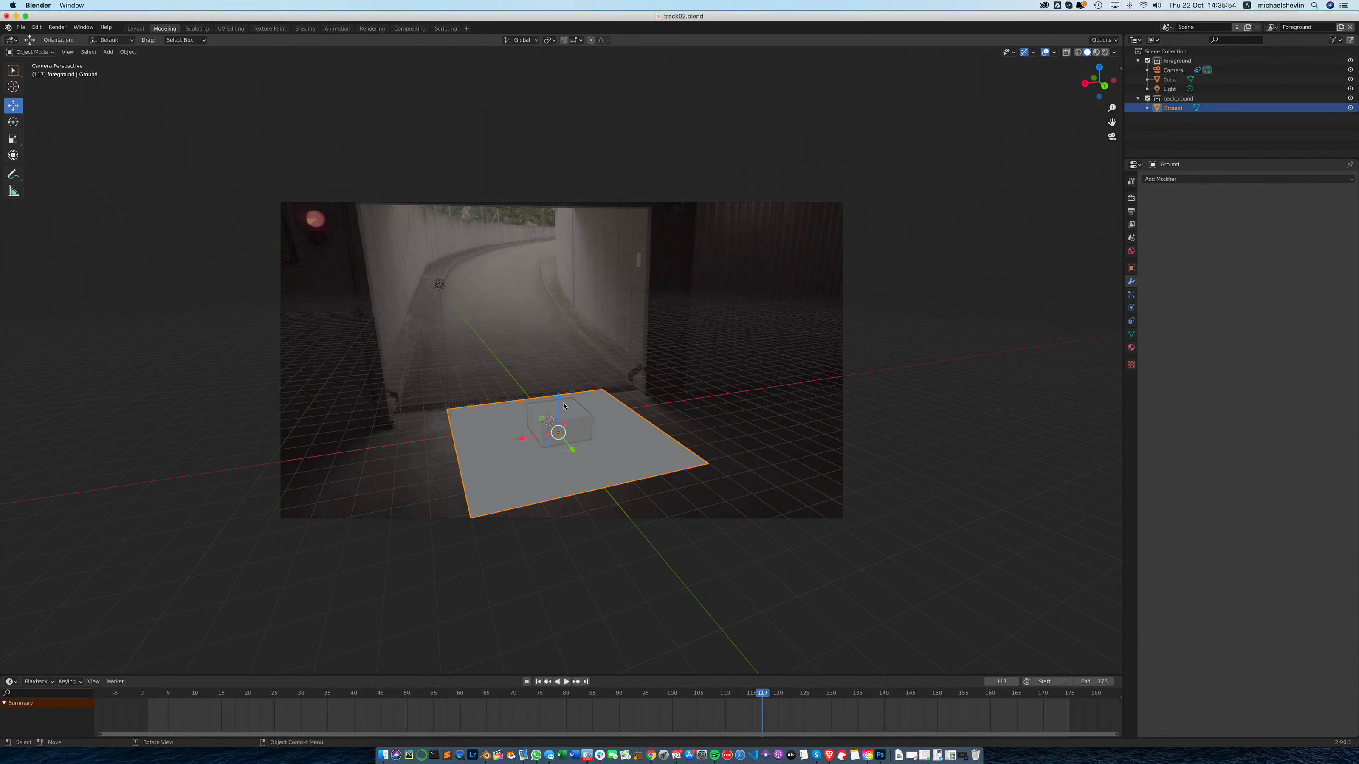
pyautogui.click(579, 423)
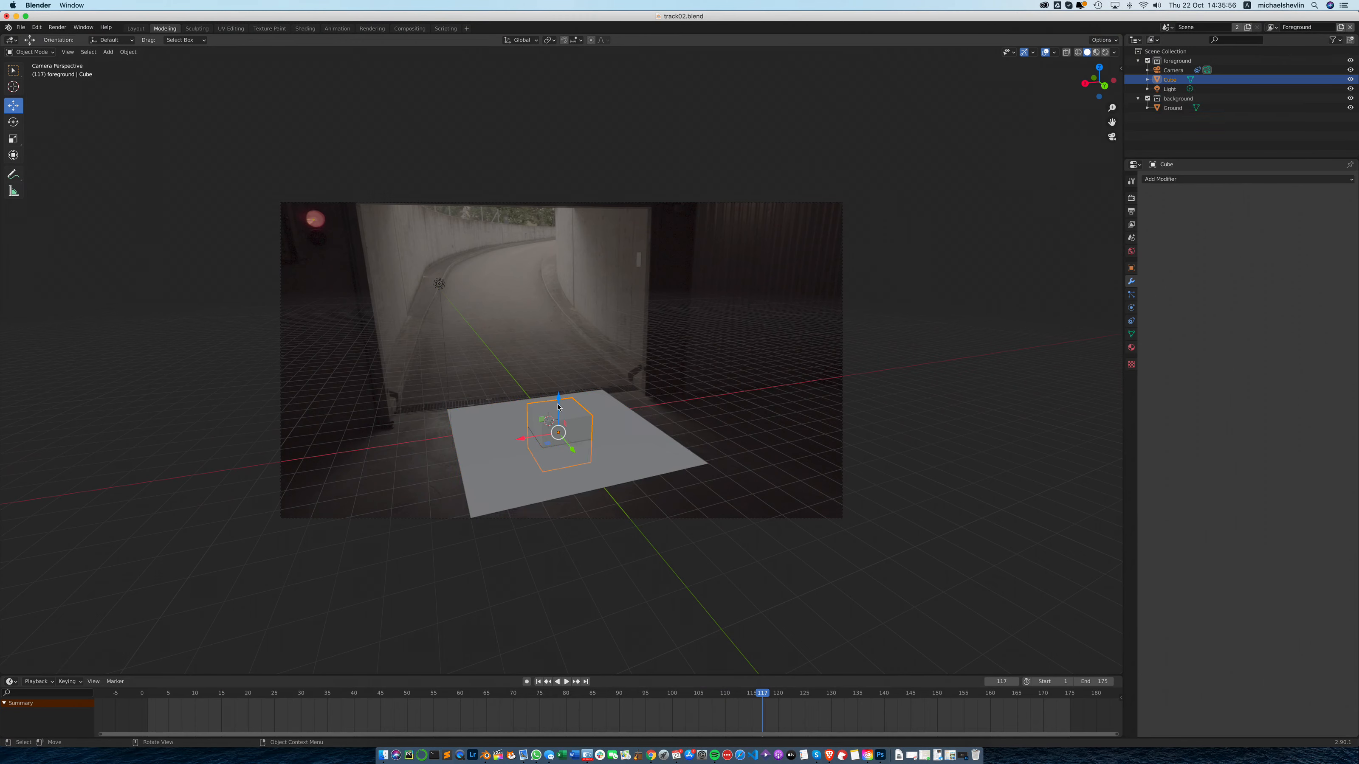
pyautogui.moveTo(558, 407); pyautogui.dragTo(561, 396)
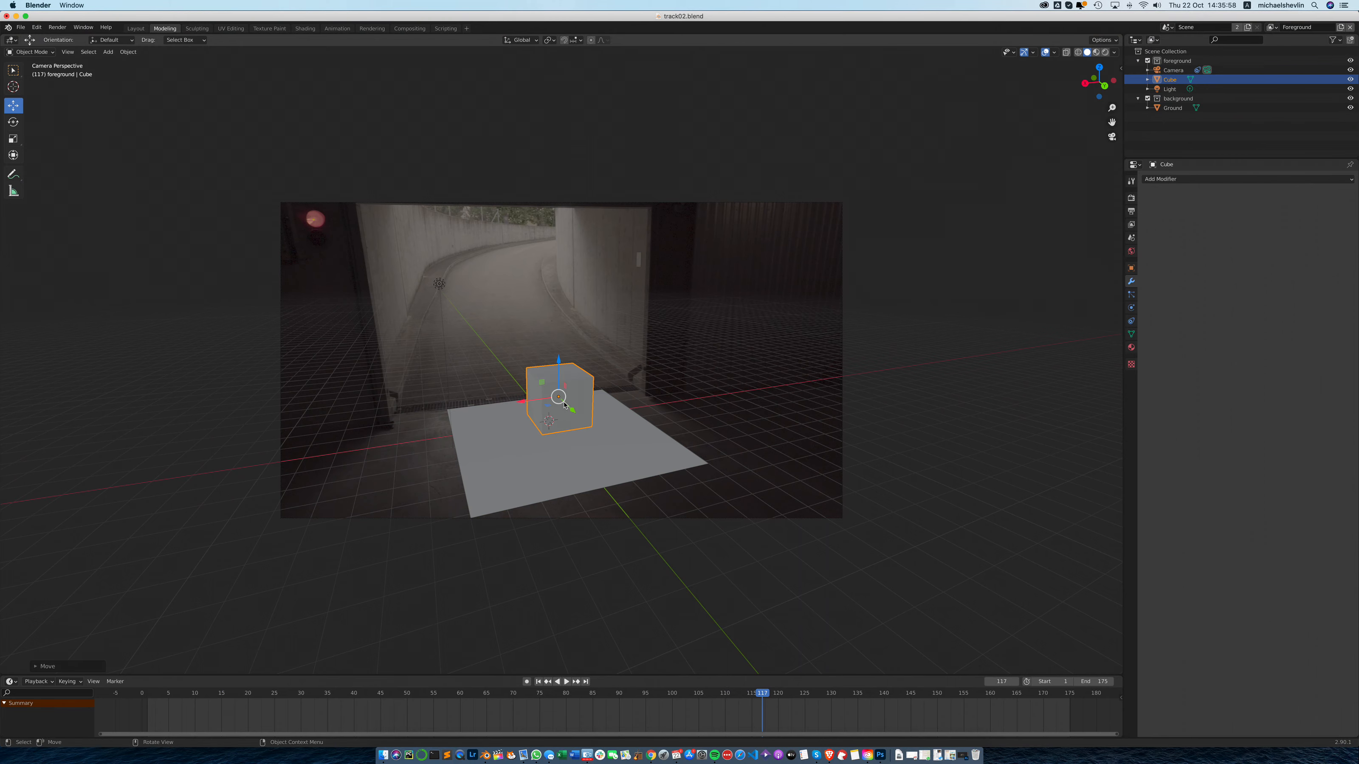
# Play and scrub the footage to check the cube's tracking, stop at frame 93 and clear the selection
pyautogui.press('space')
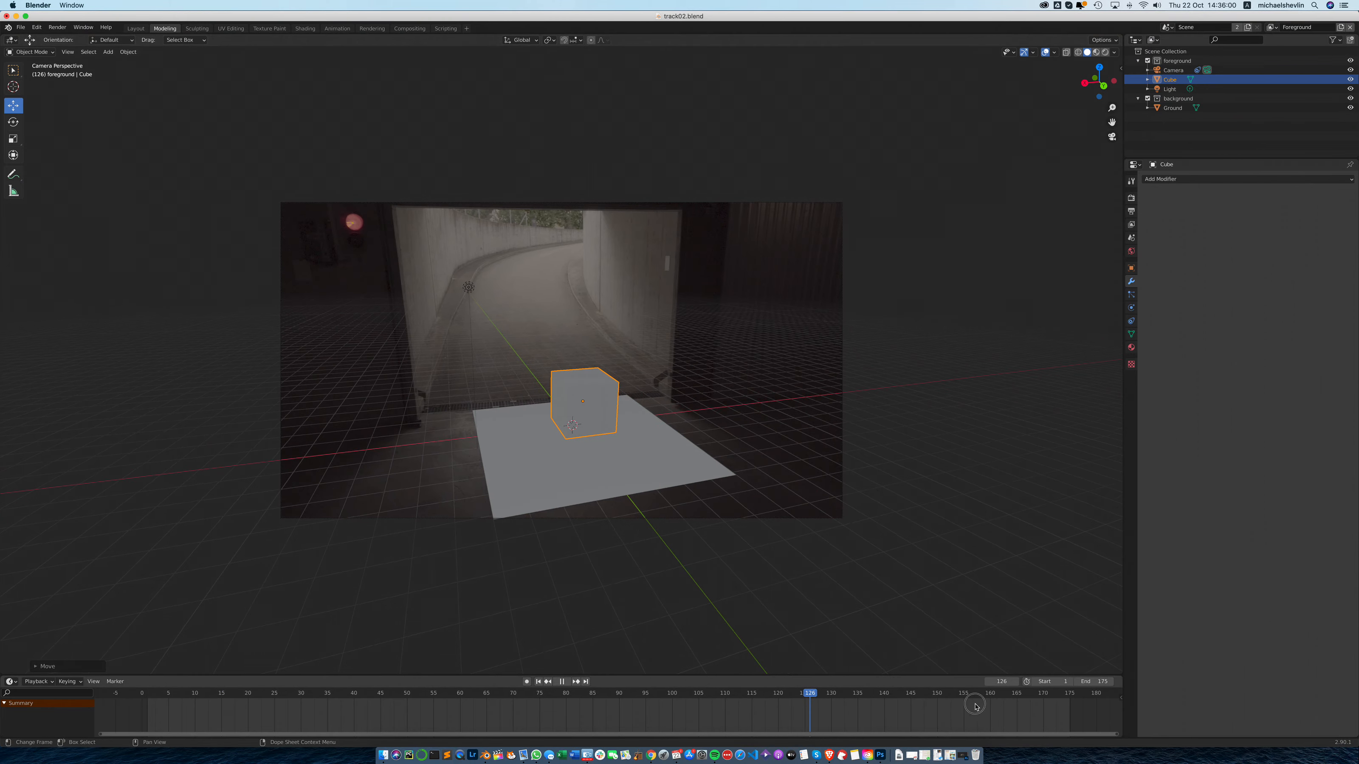
pyautogui.moveTo(990, 706); pyautogui.dragTo(635, 684)
pyautogui.press('space')
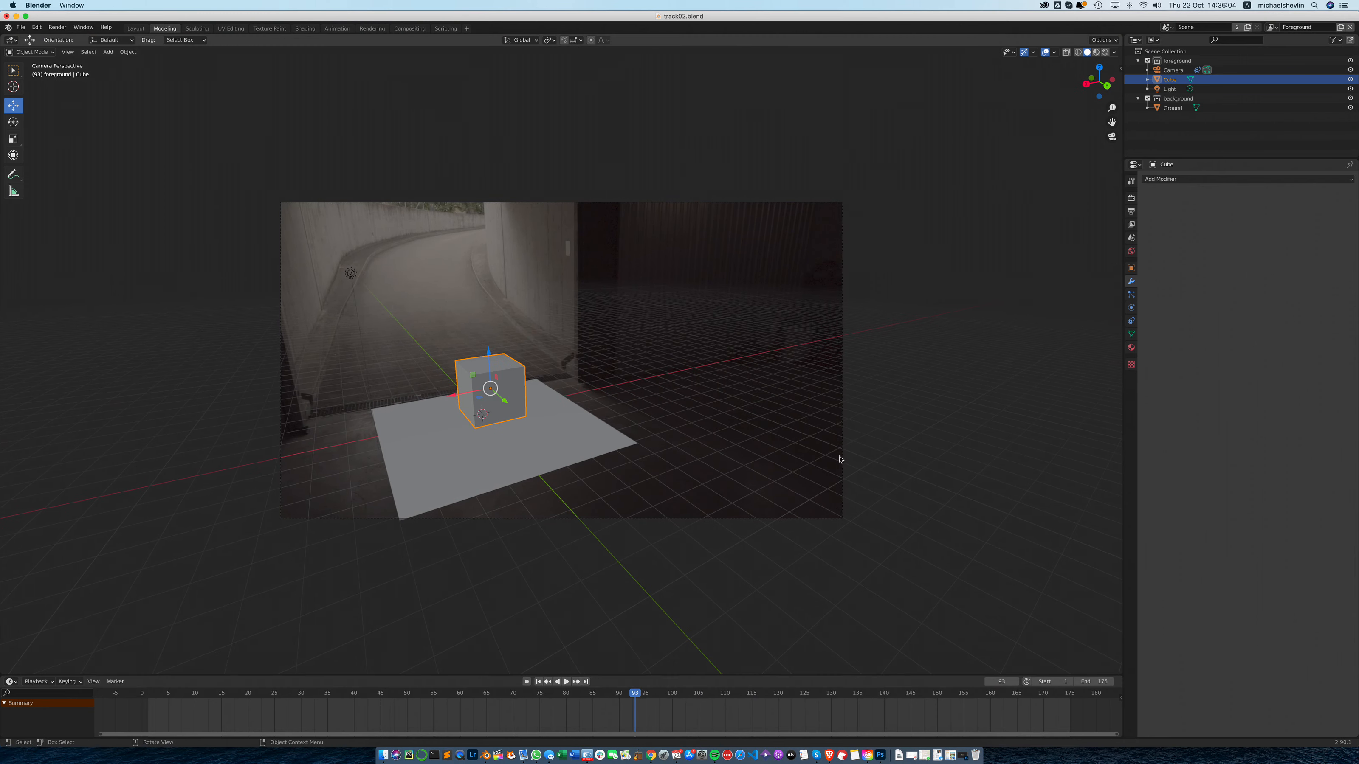
pyautogui.click(871, 447)
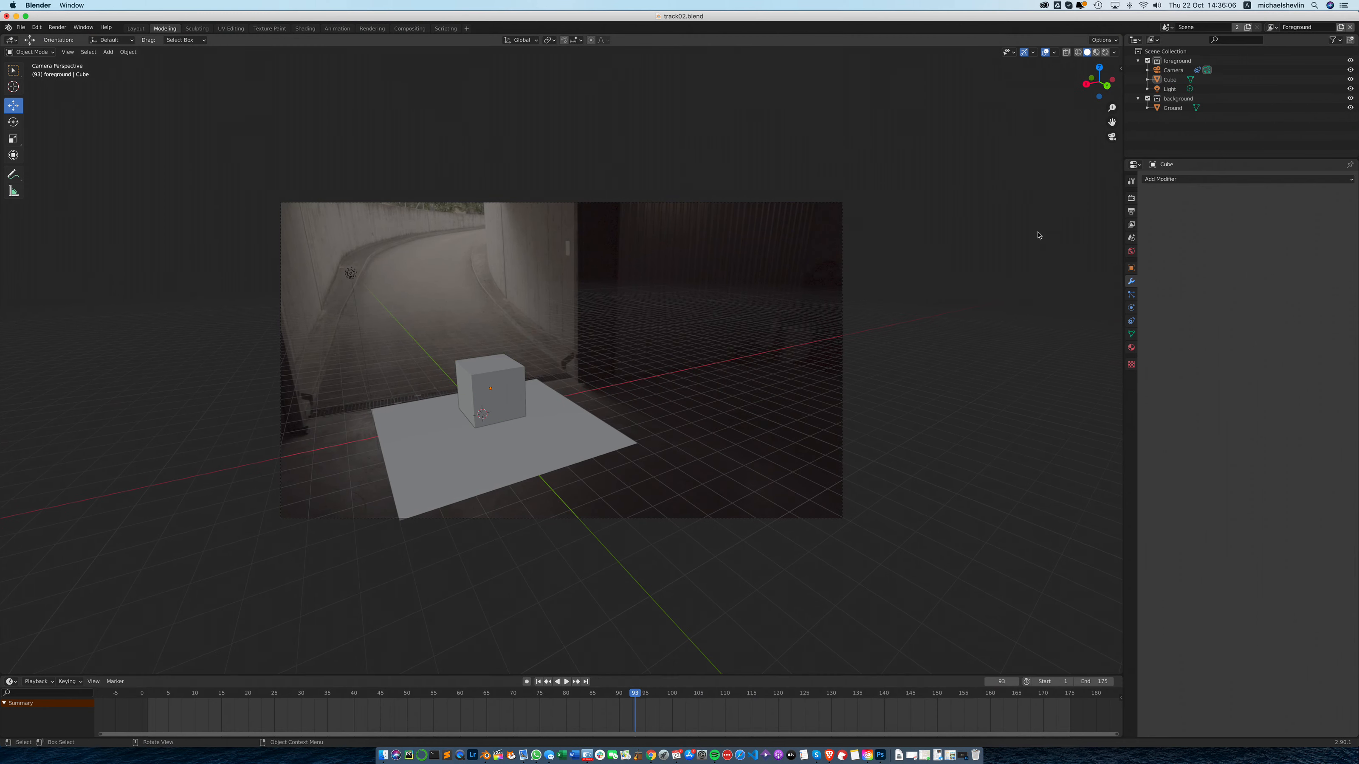
# Show the viewport in rendered shading and move the Ground object from the background collection into the foreground collection
pyautogui.click(1106, 53)
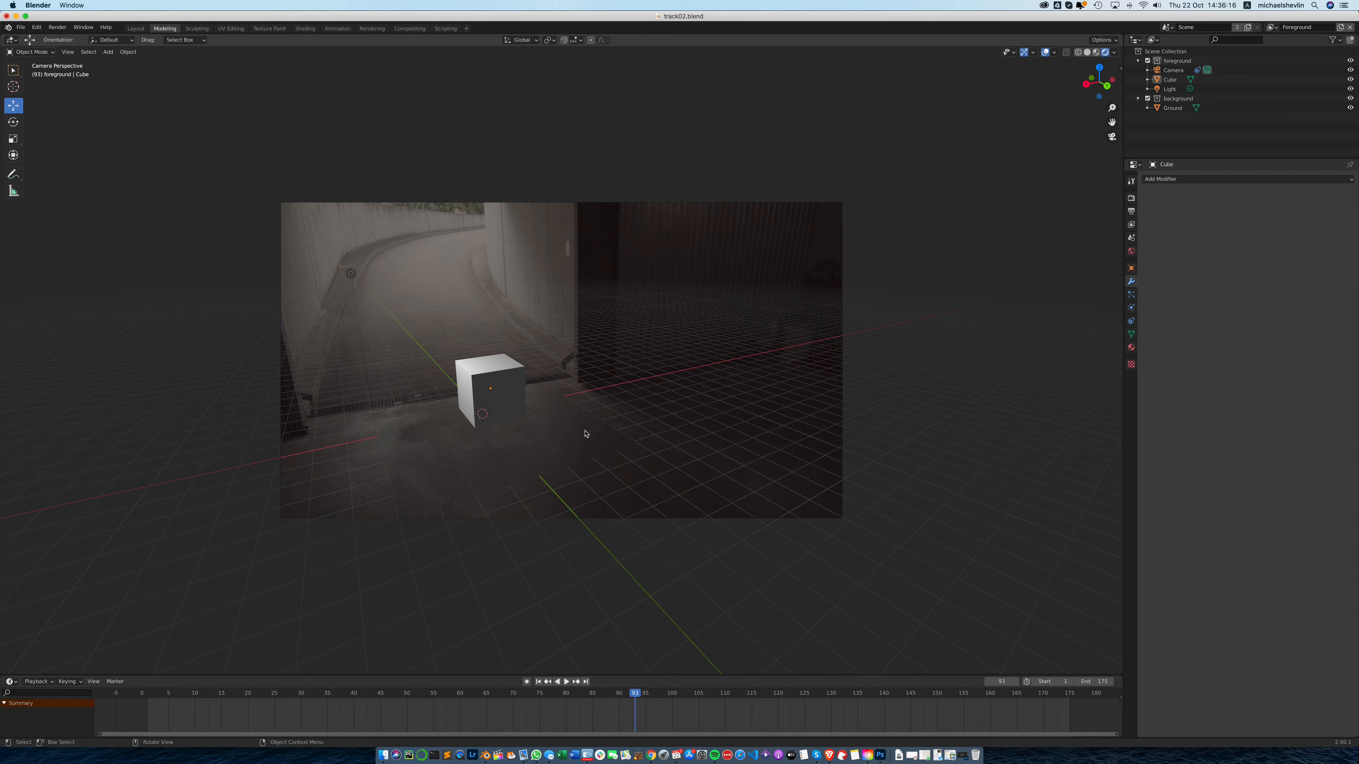
pyautogui.click(1087, 53)
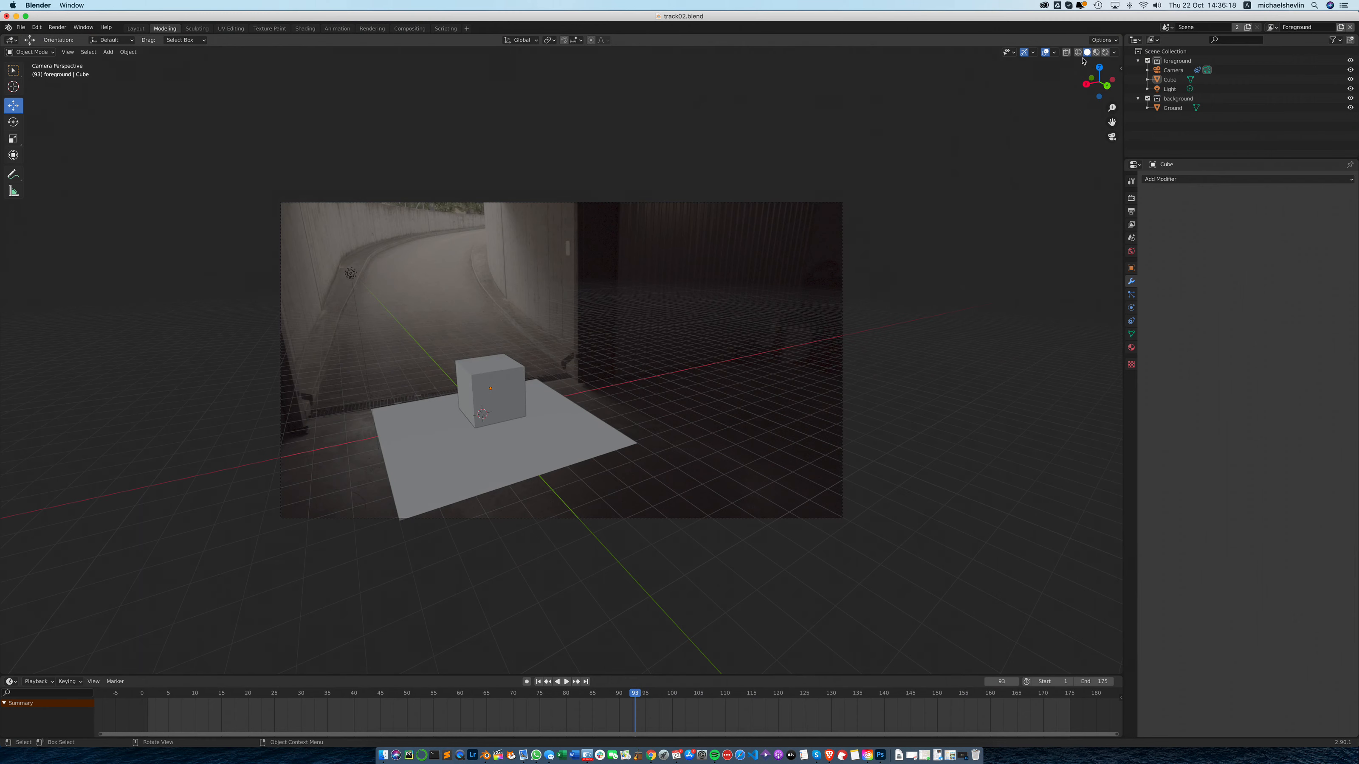
pyautogui.click(531, 452)
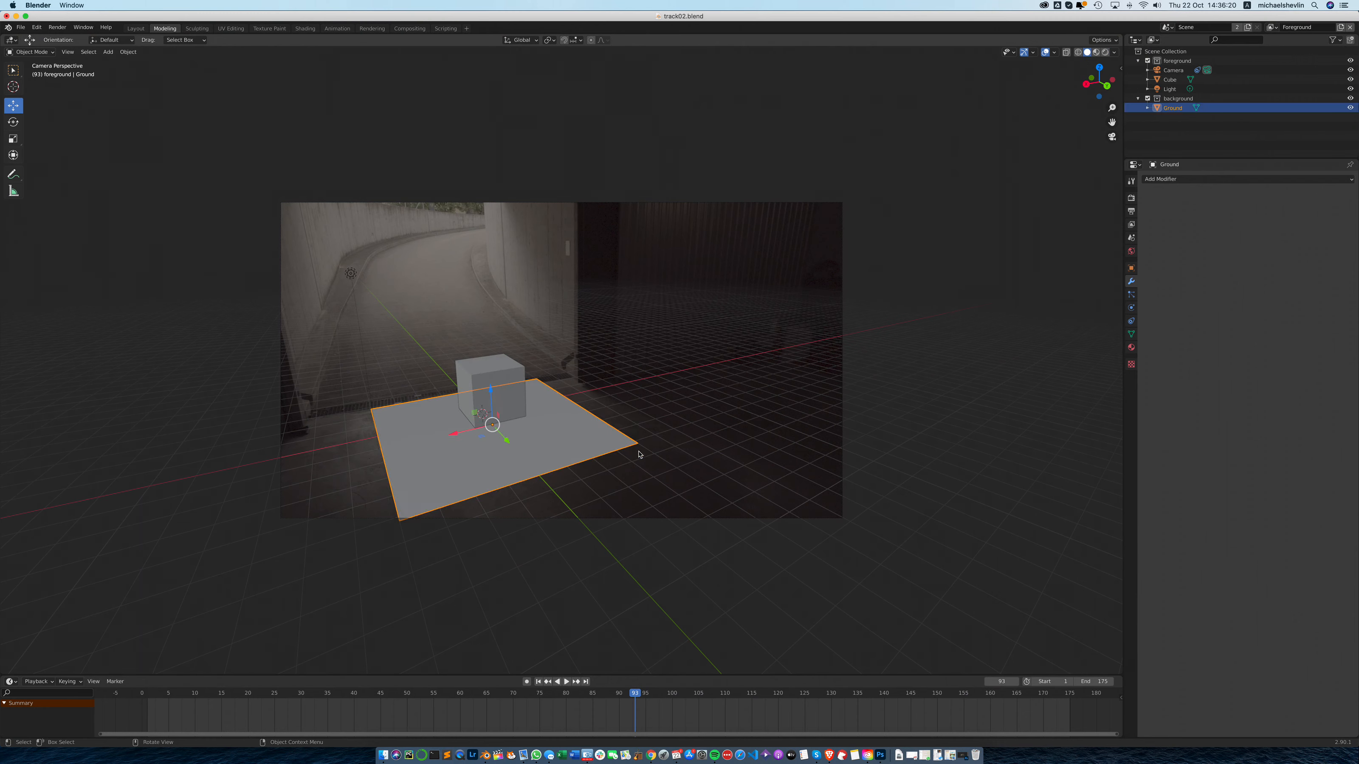
pyautogui.click(1105, 53)
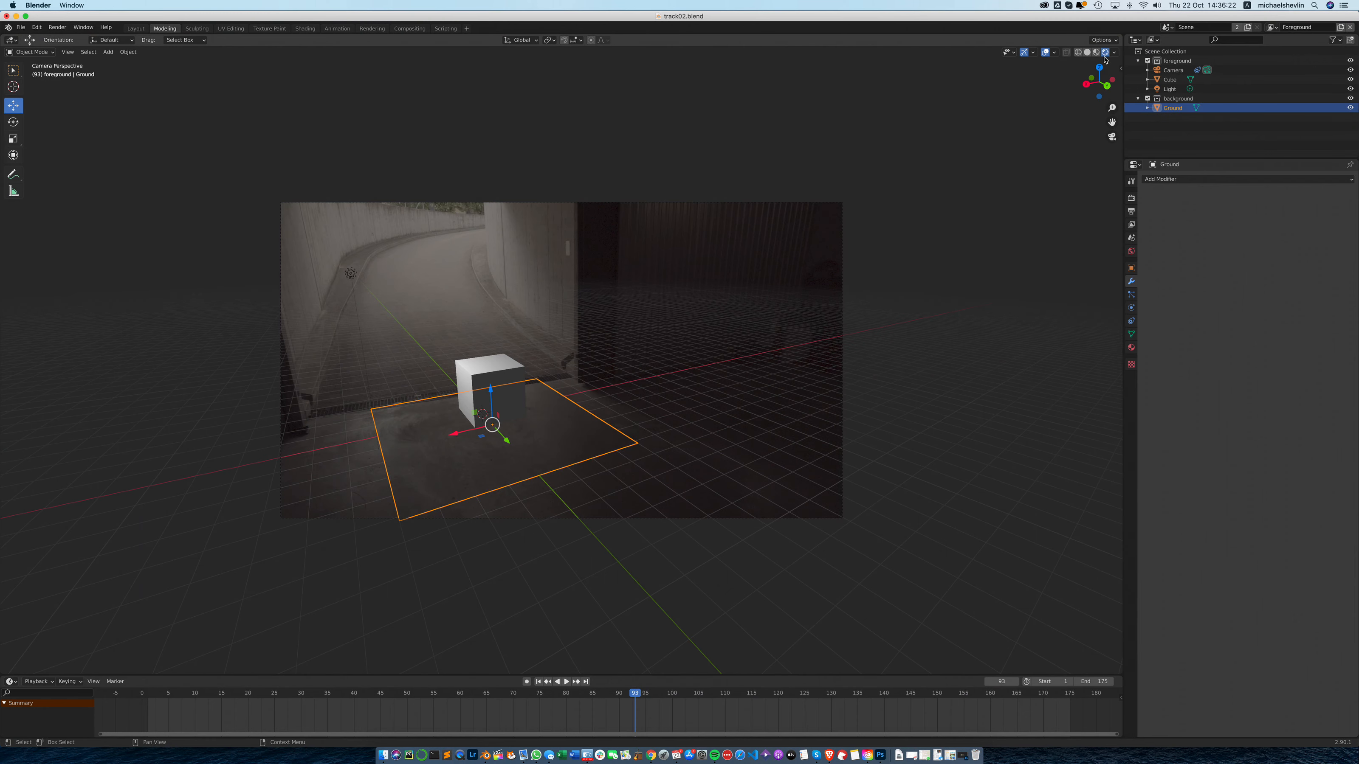
pyautogui.click(621, 543)
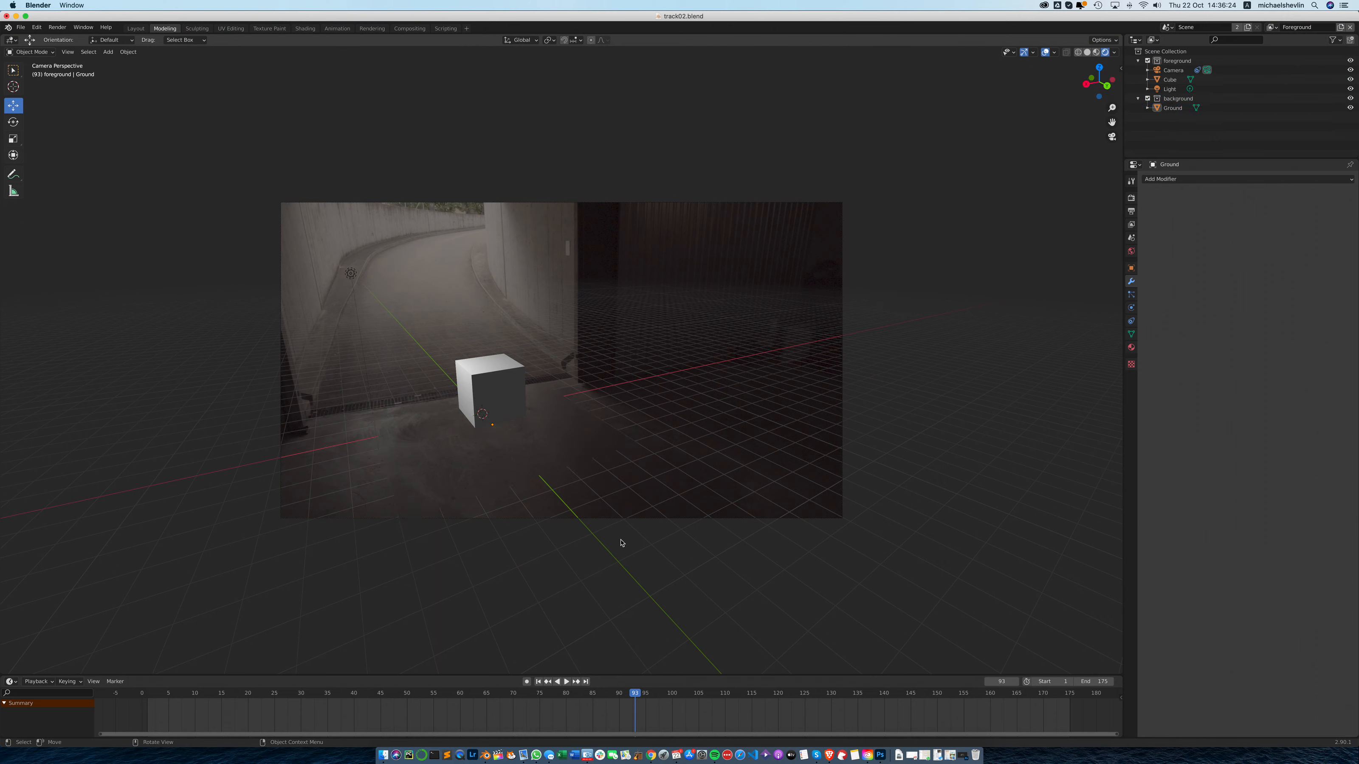
pyautogui.click(535, 442)
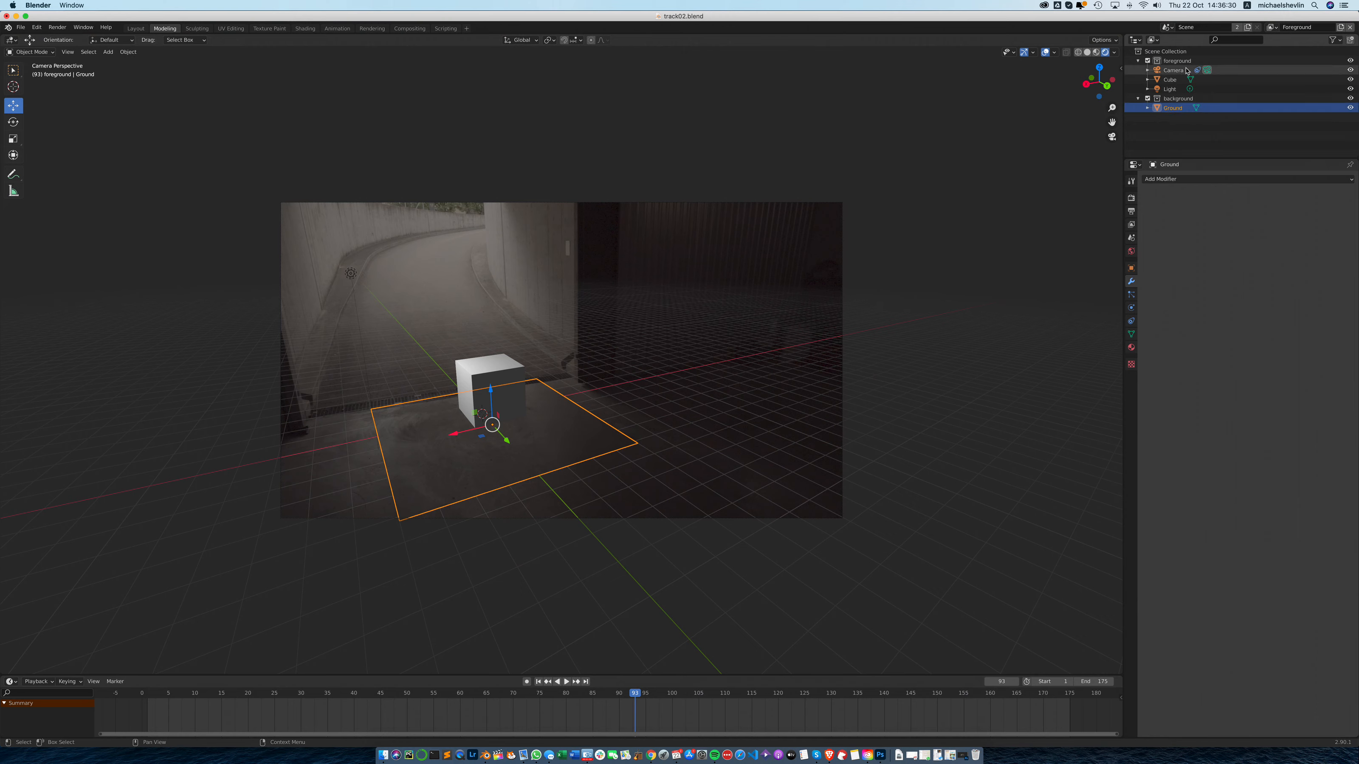
pyautogui.moveTo(1173, 110); pyautogui.dragTo(1175, 70)
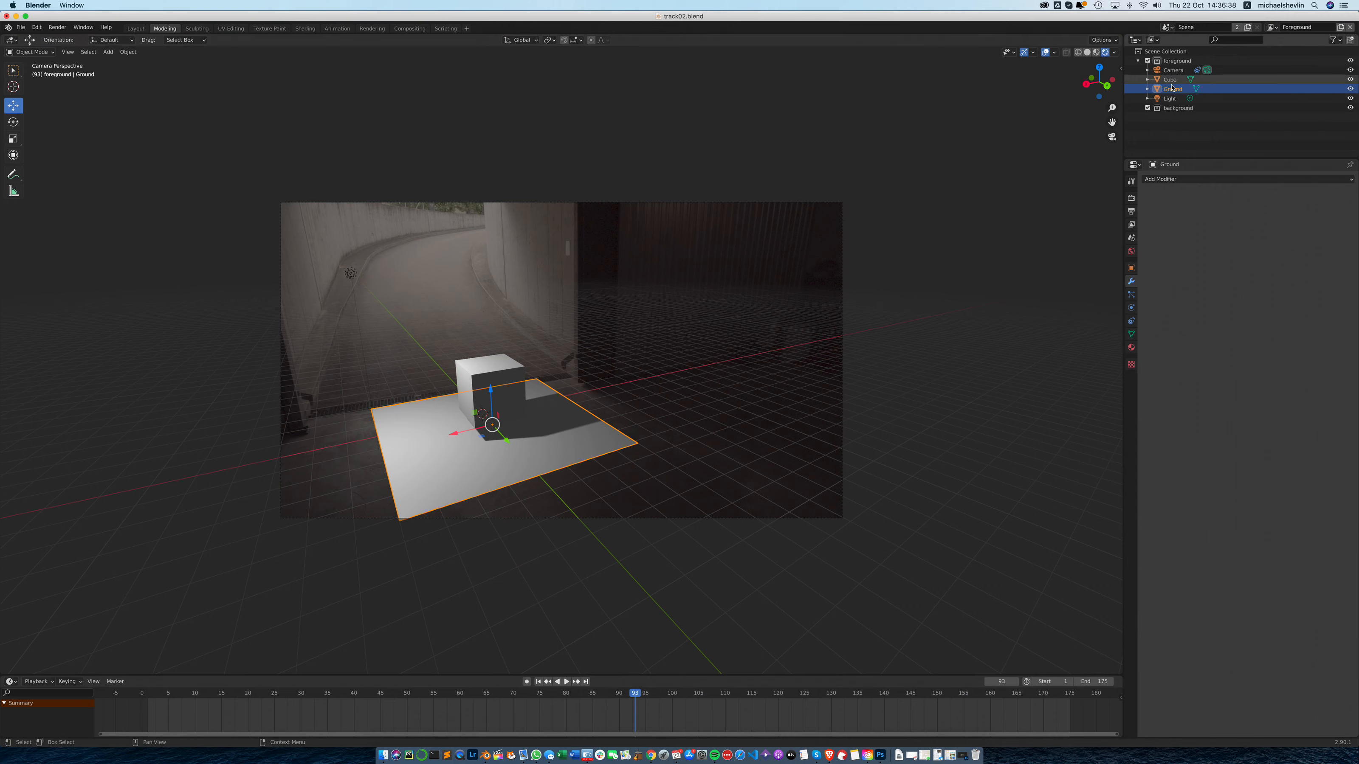
# Move the light behind the cube to about X 0.64 m, Y -4.10 m, Z 6.32 m and set its radius to 2.48 m
pyautogui.click(350, 273)
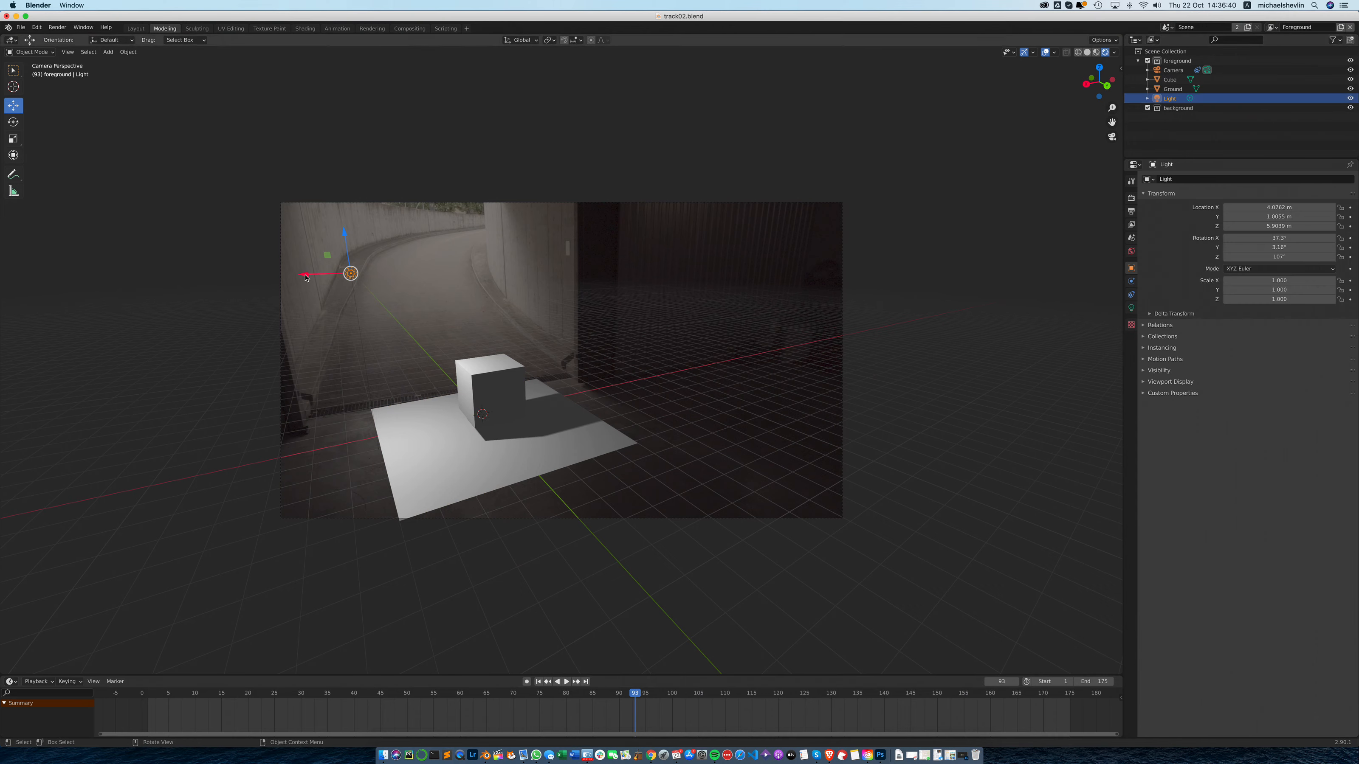
pyautogui.moveTo(306, 274); pyautogui.dragTo(426, 217)
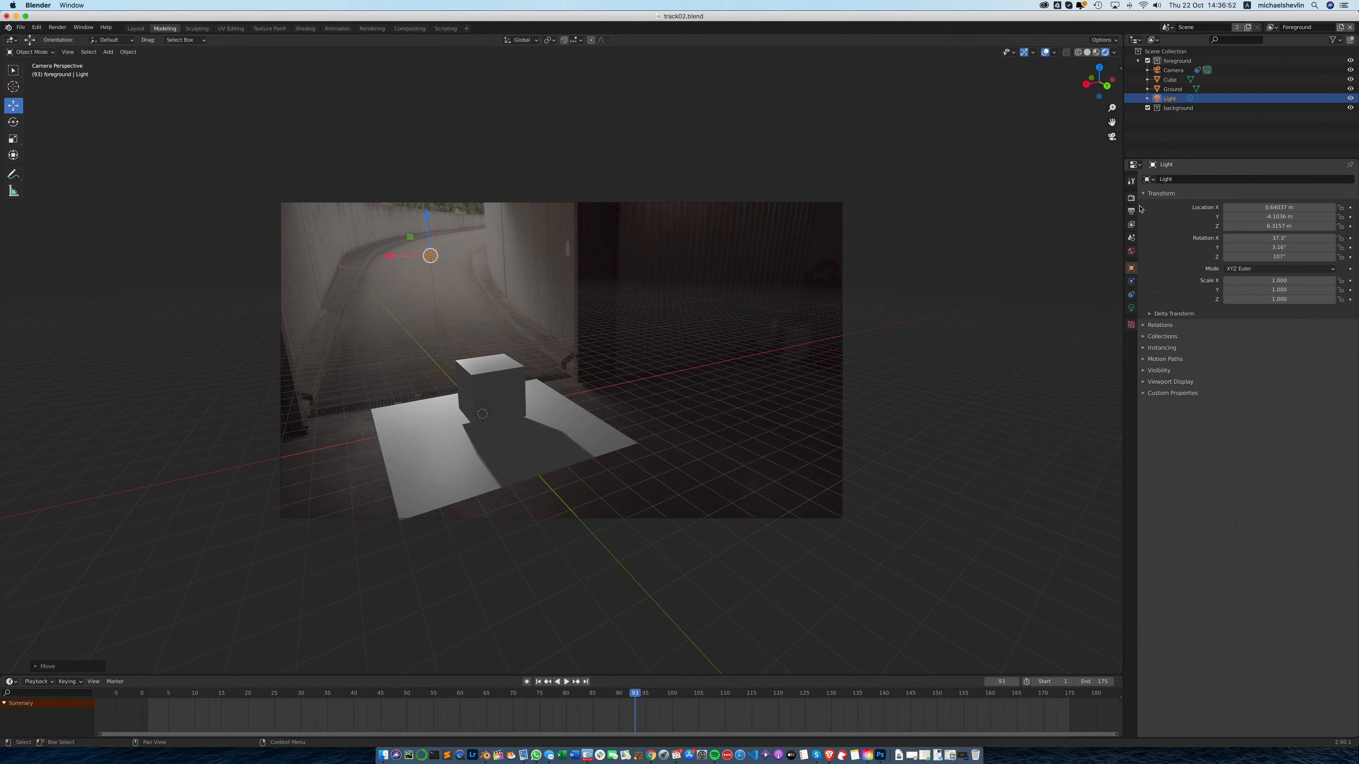
pyautogui.click(1132, 308)
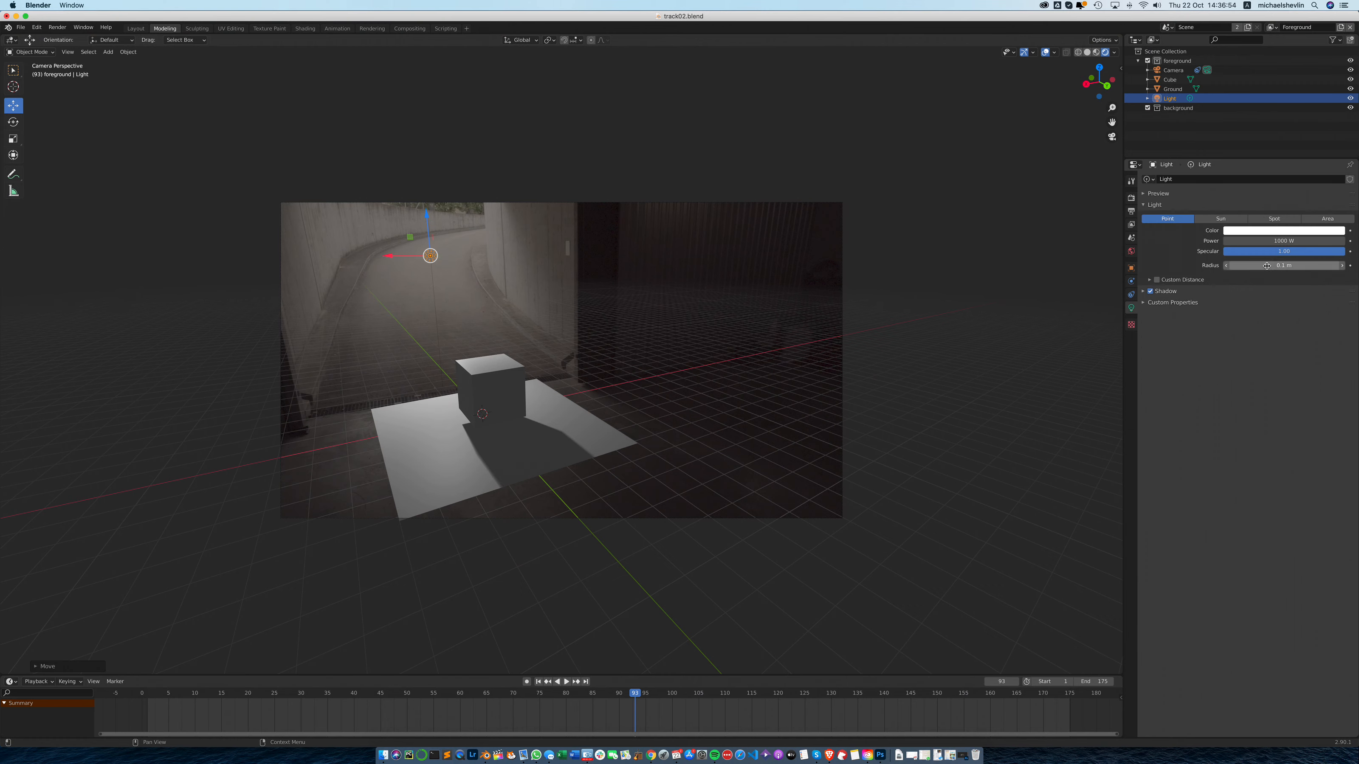
pyautogui.moveTo(1267, 263); pyautogui.dragTo(1348, 263)
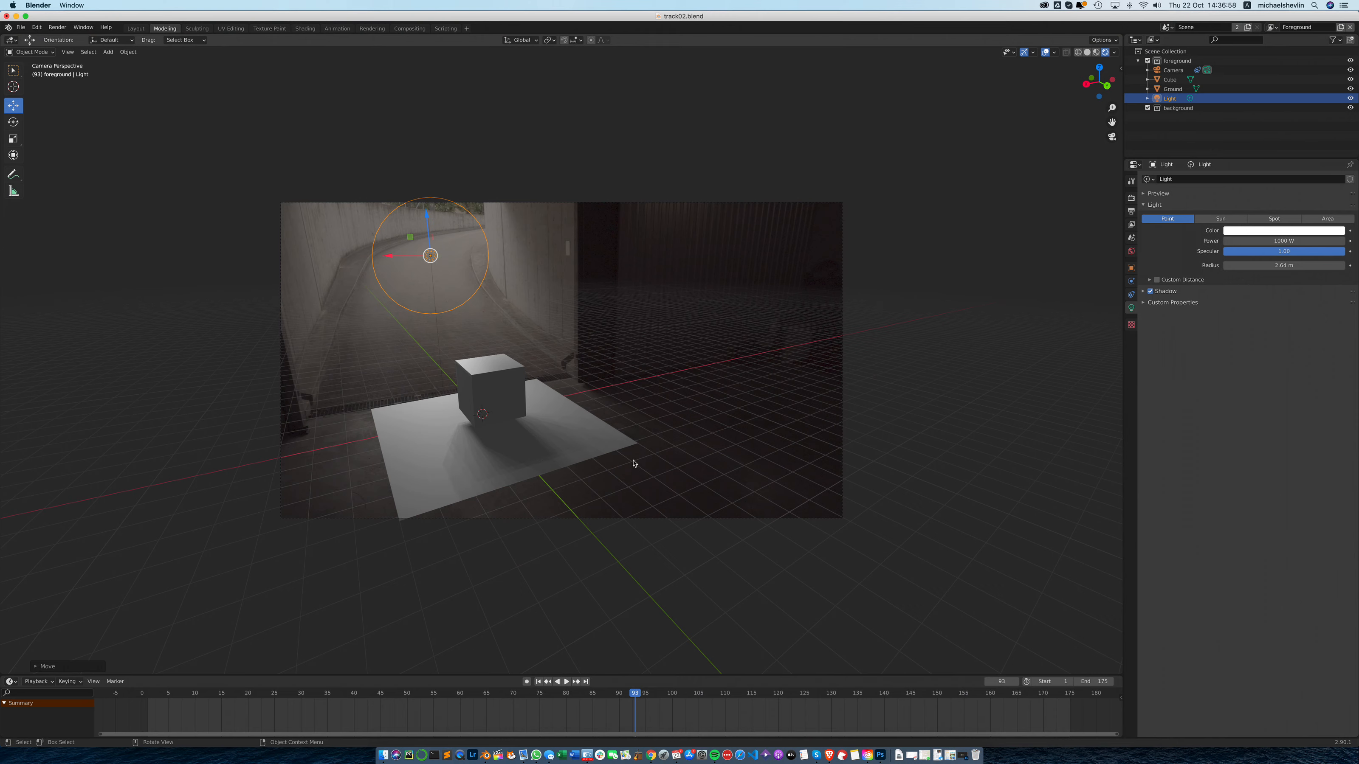
pyautogui.moveTo(1322, 265); pyautogui.dragTo(1314, 264)
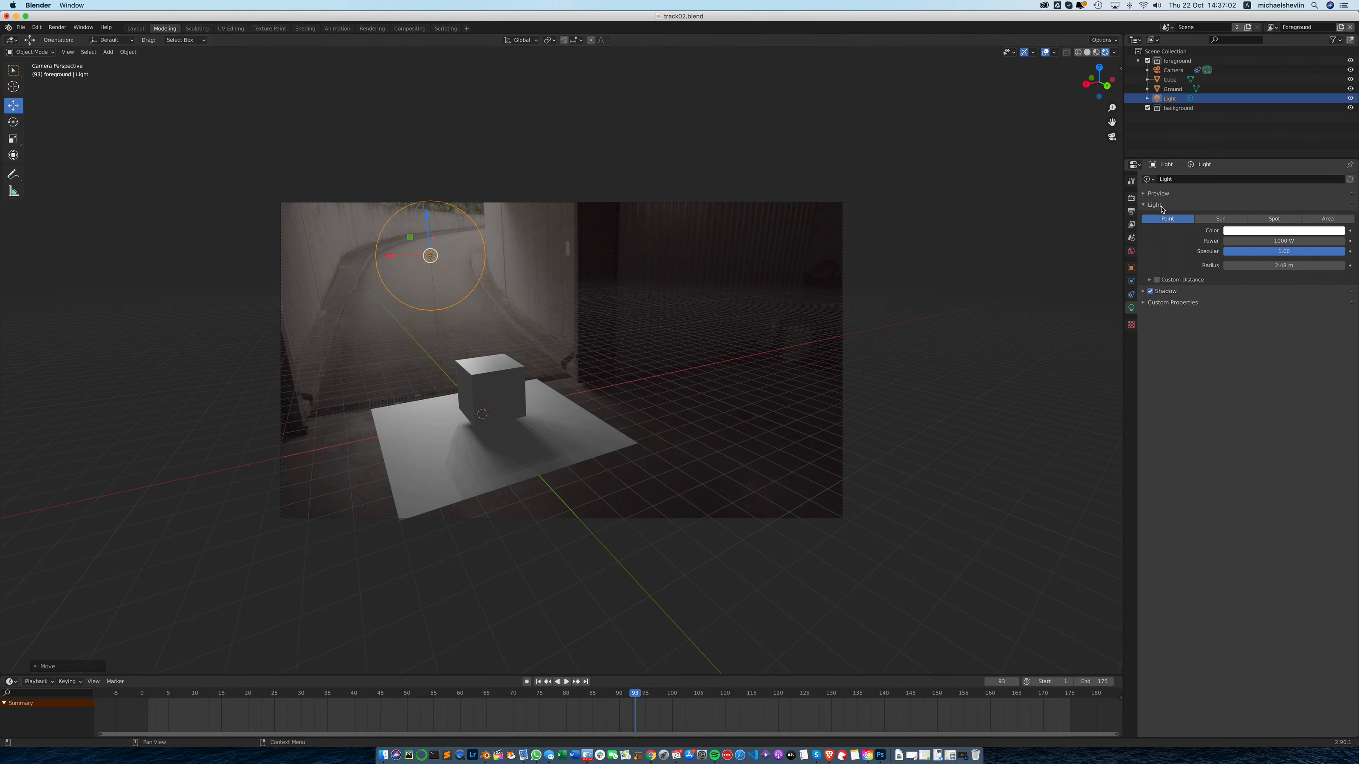
# Set the scene's render engine to Cycles
pyautogui.click(1130, 198)
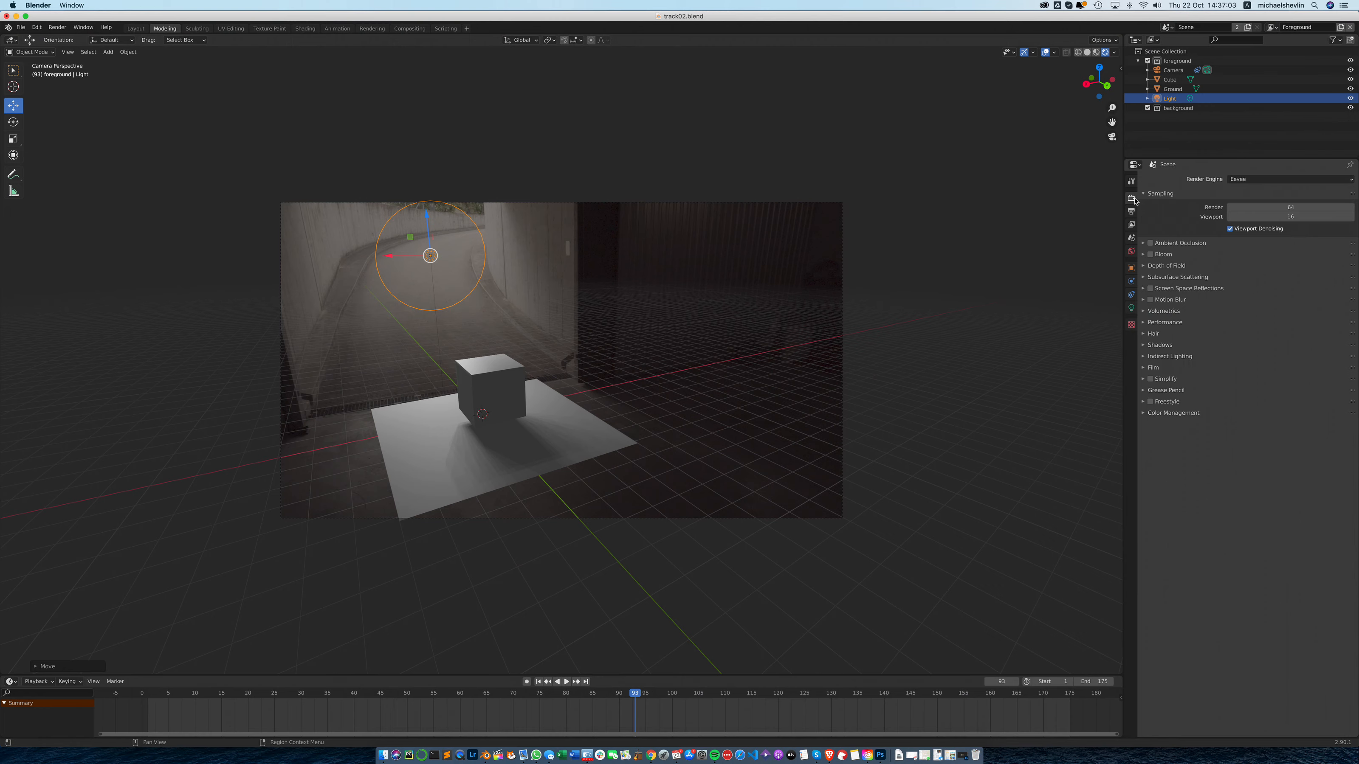
pyautogui.click(1287, 180)
pyautogui.click(1271, 210)
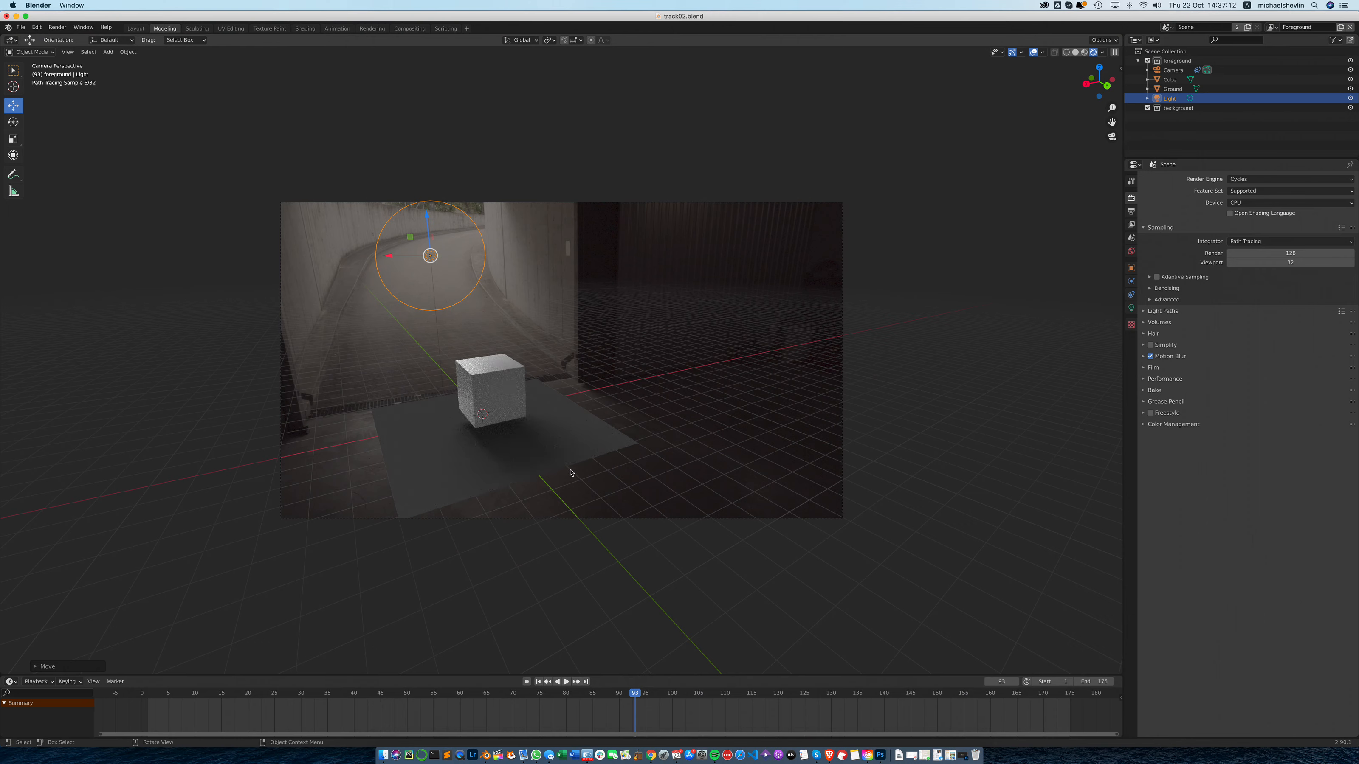
# Edit the Ground mesh in edge select mode and extend its near edge along the Y axis toward the camera
pyautogui.click(610, 453)
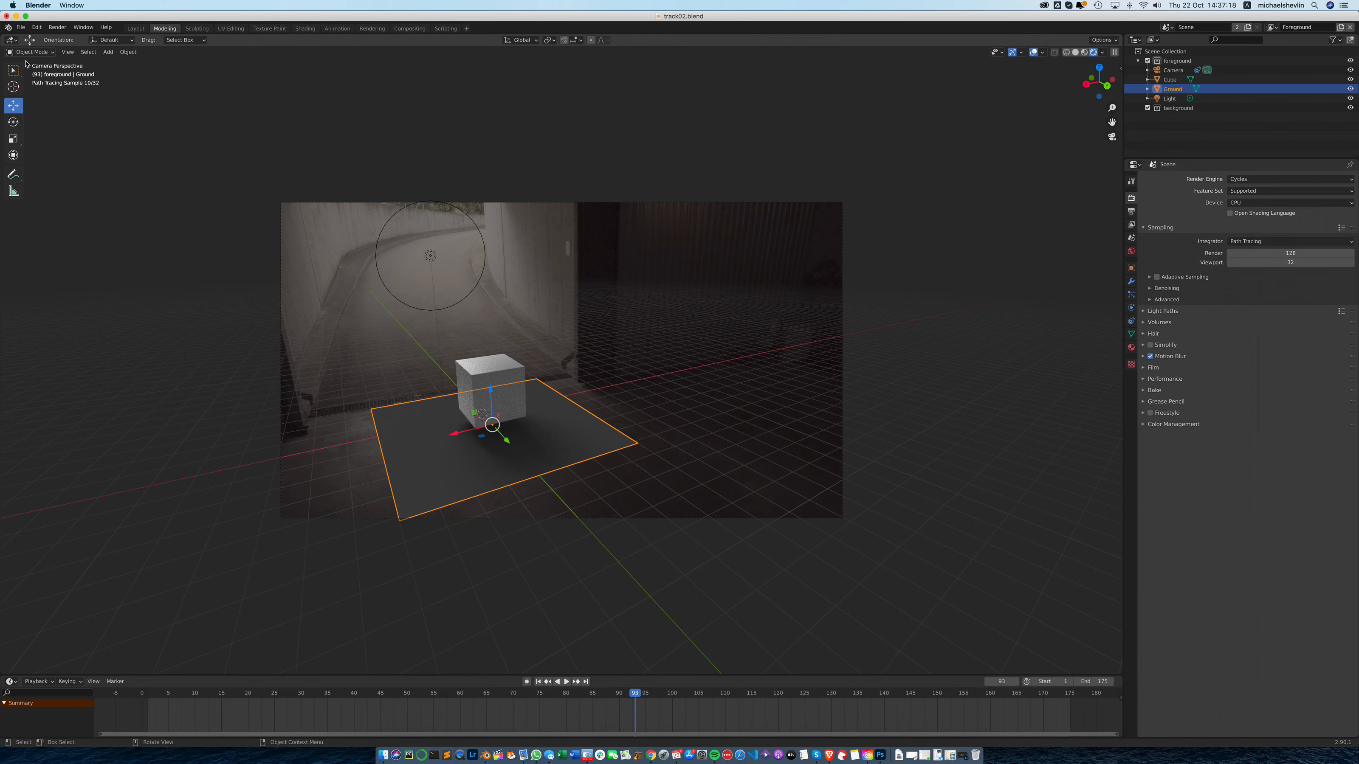
pyautogui.press('Tab')
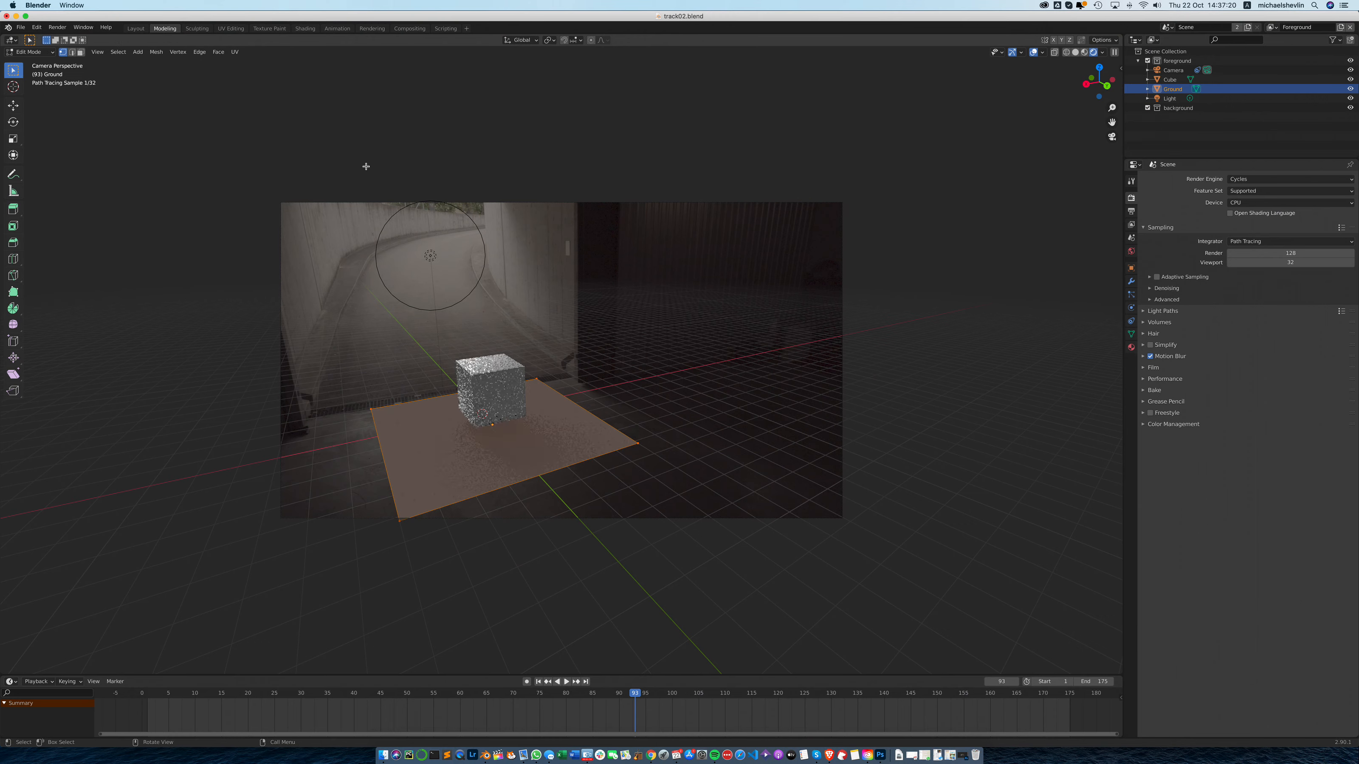
pyautogui.press('2')
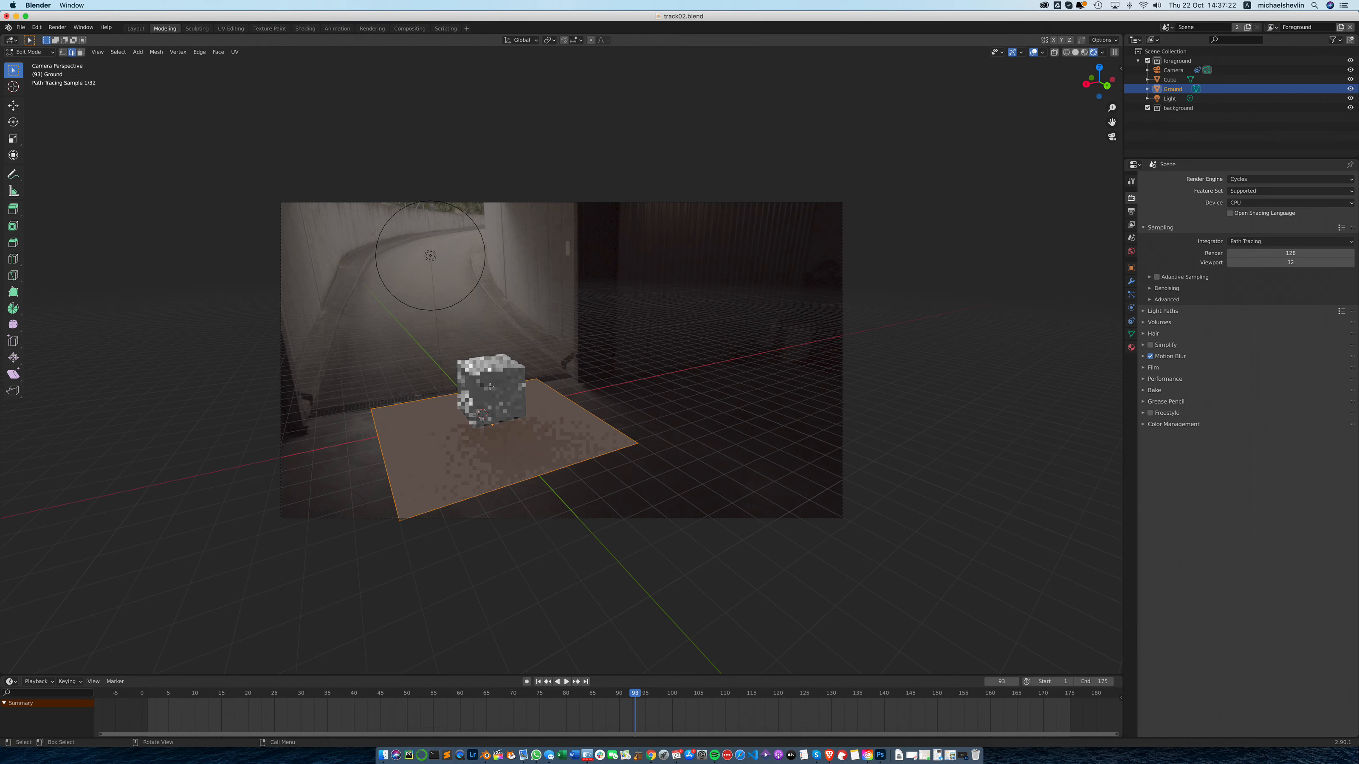
pyautogui.click(565, 530)
pyautogui.click(16, 107)
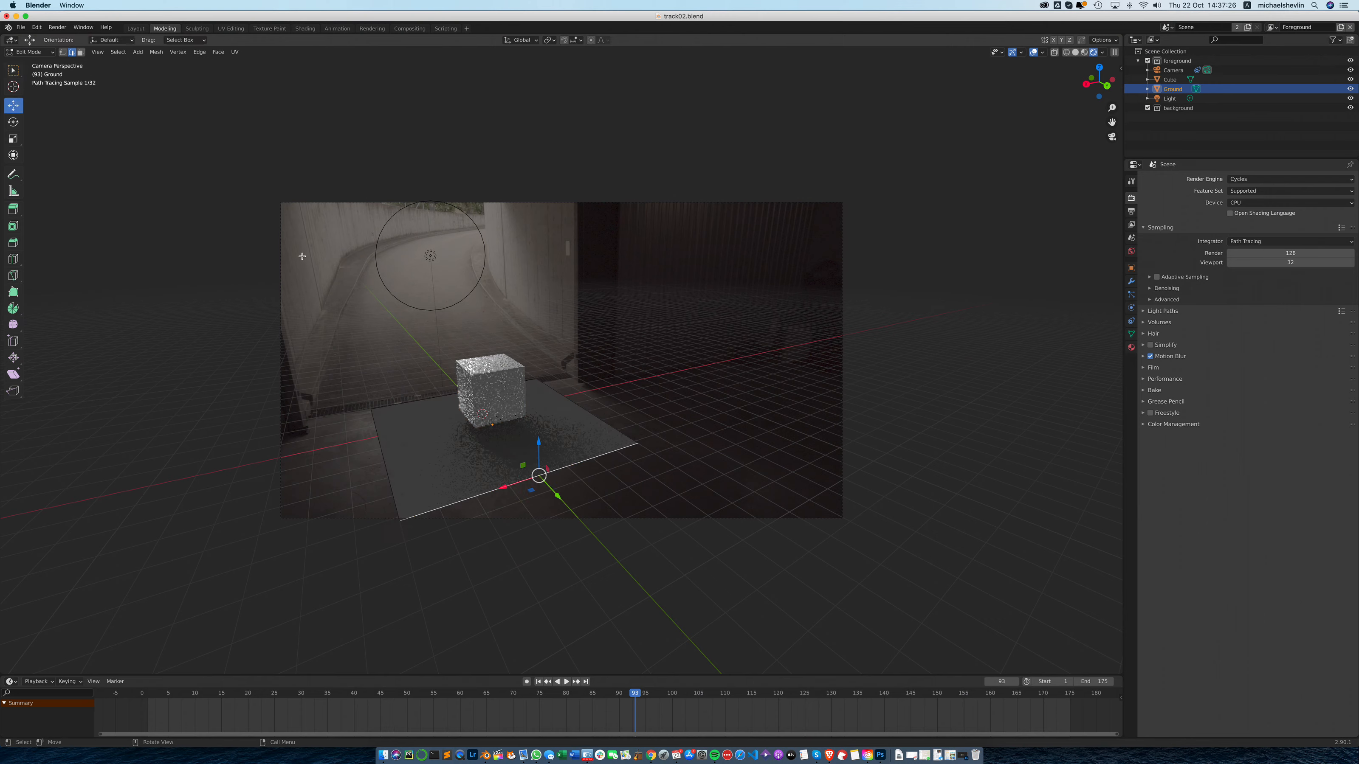
pyautogui.moveTo(571, 514); pyautogui.dragTo(638, 584)
# Widen the Ground plane by moving its two side edges outward along the X axis
pyautogui.click(577, 421)
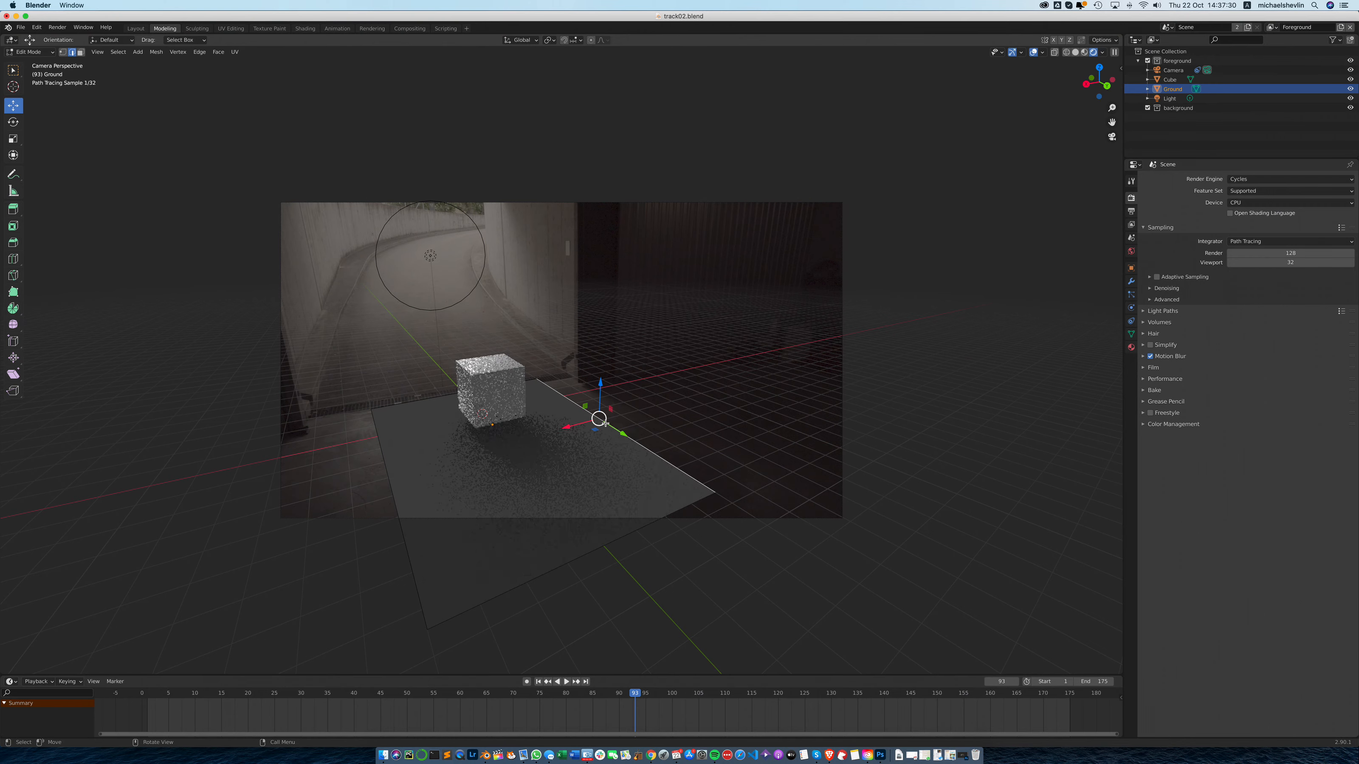
pyautogui.moveTo(577, 421); pyautogui.dragTo(604, 416)
pyautogui.click(393, 489)
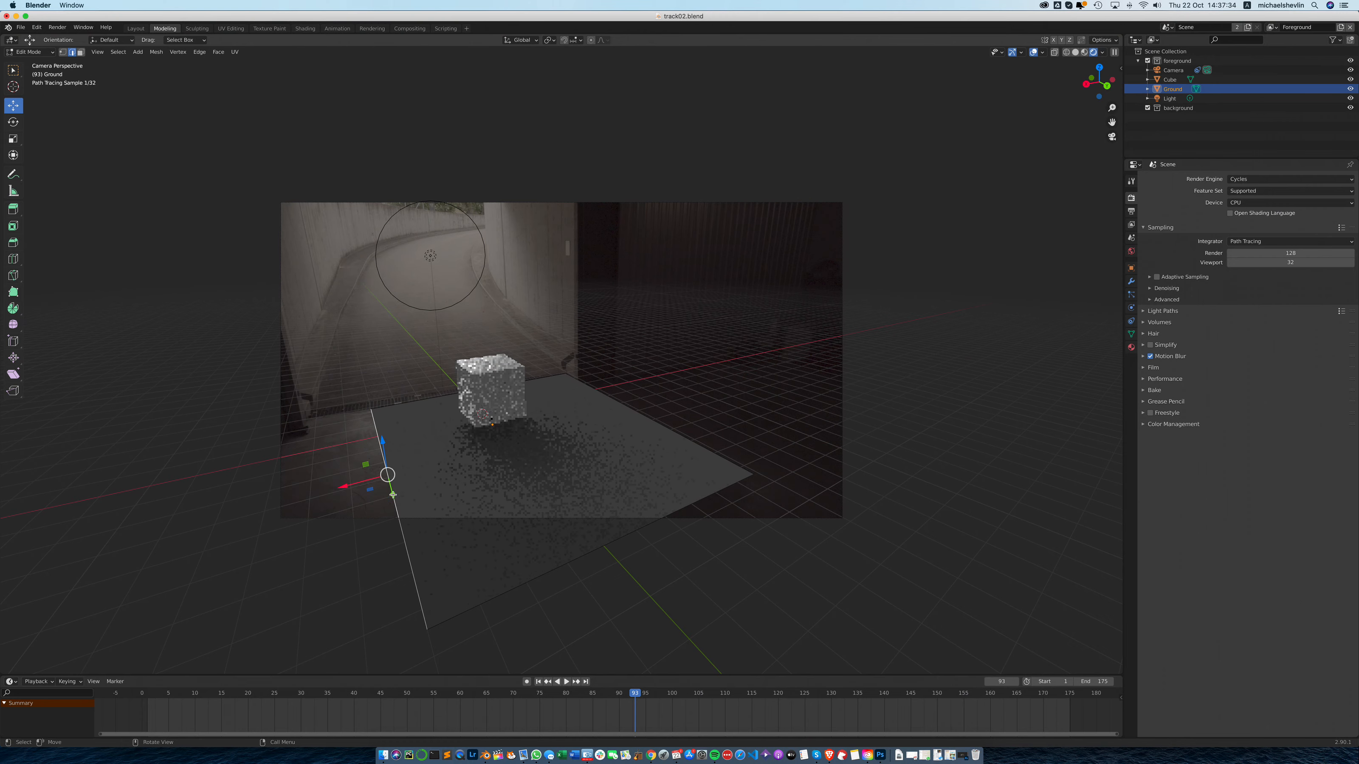
pyautogui.moveTo(343, 483); pyautogui.dragTo(259, 503)
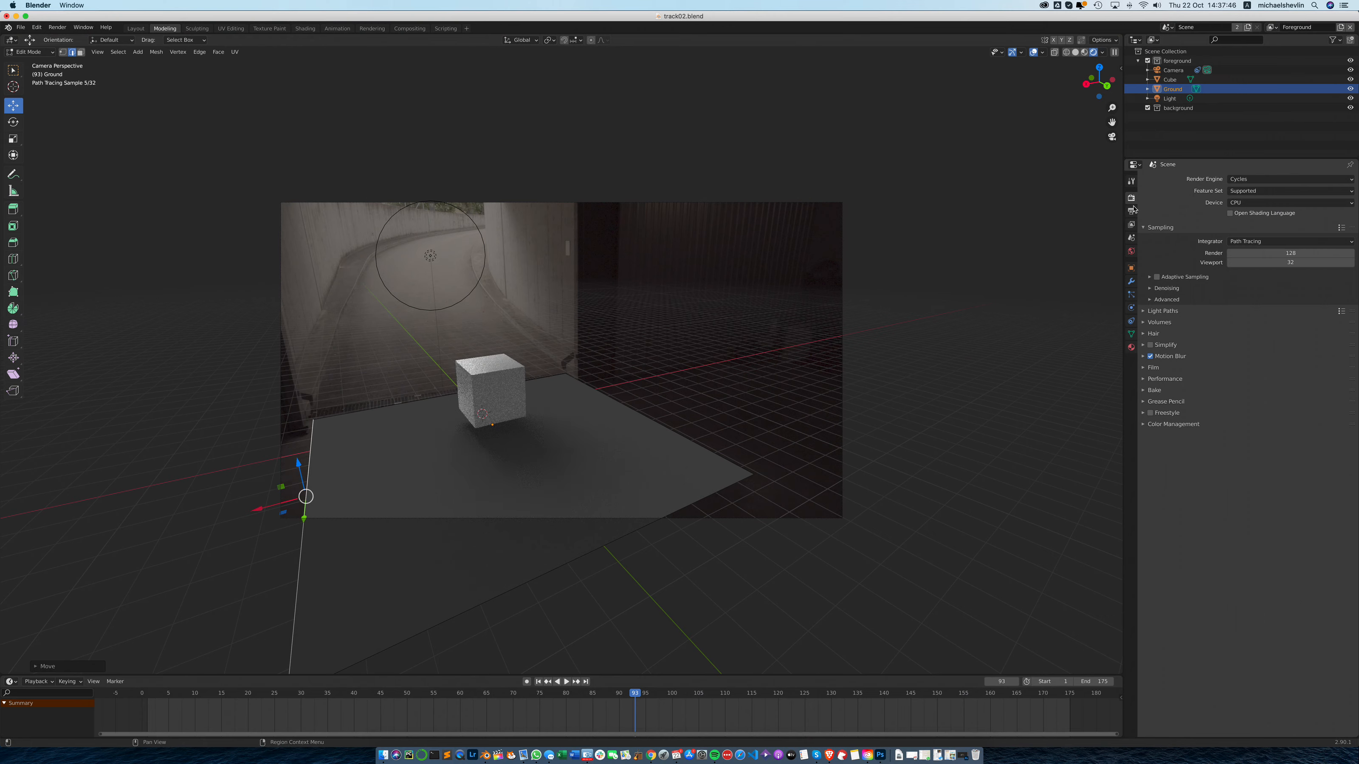
# Enable Transparent in the Film render settings
pyautogui.click(1142, 368)
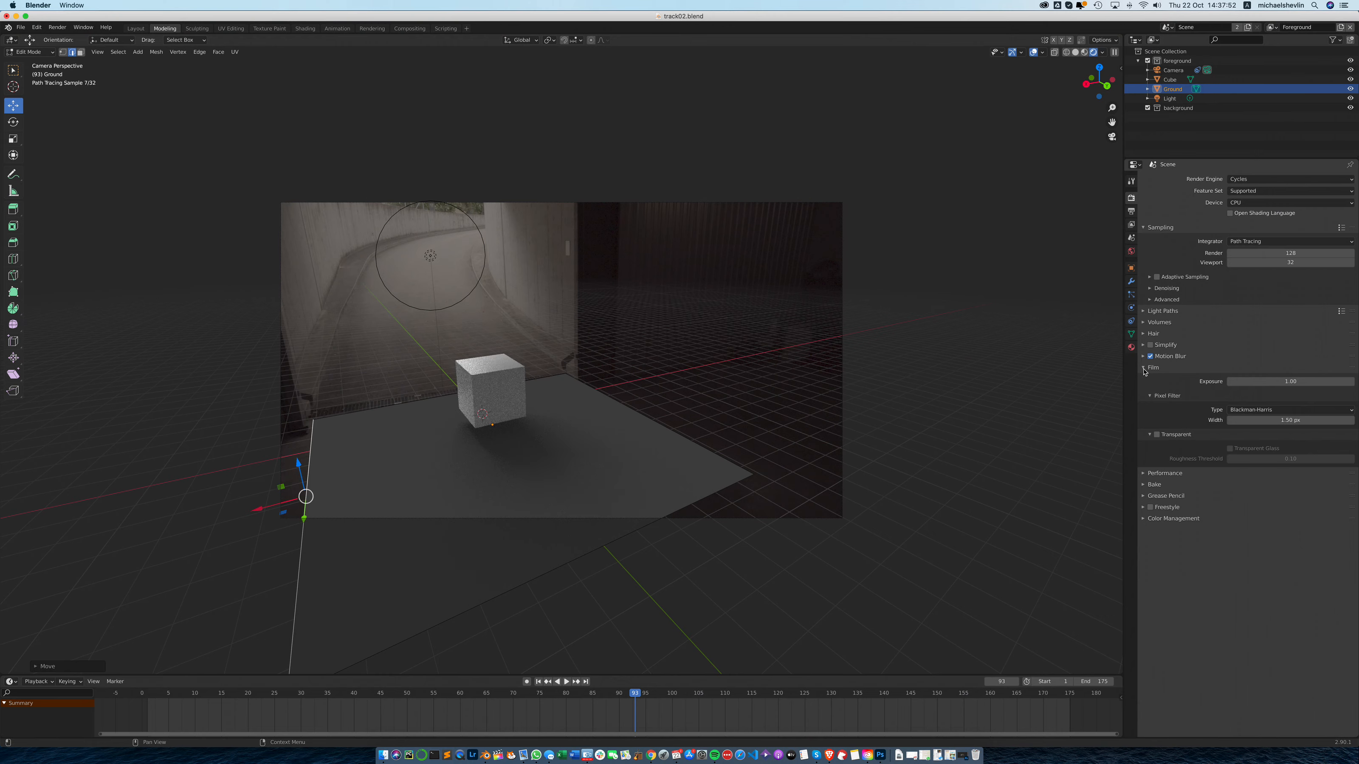
pyautogui.click(1156, 434)
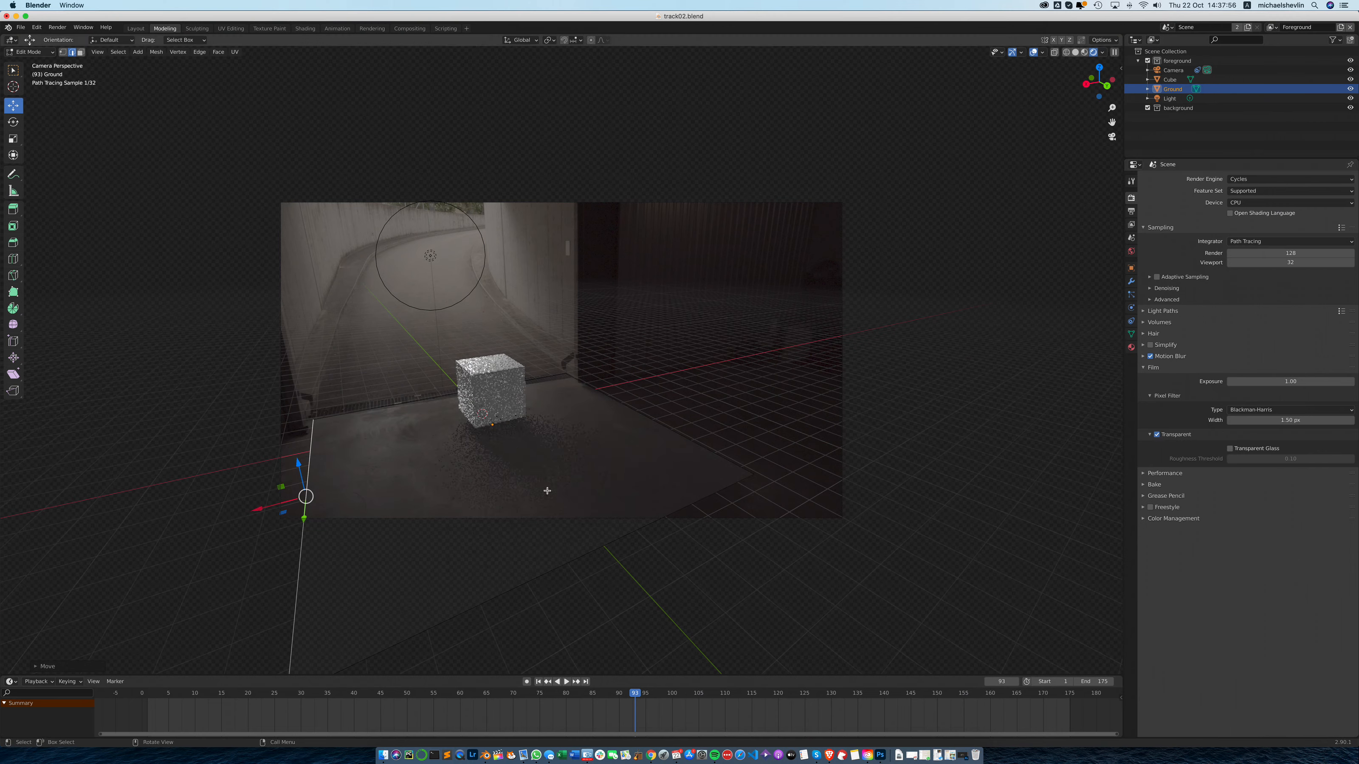
# Hide the floor grid and the X and Y axis lines in the viewport overlays
pyautogui.click(1042, 55)
pyautogui.click(1016, 98)
pyautogui.click(1073, 98)
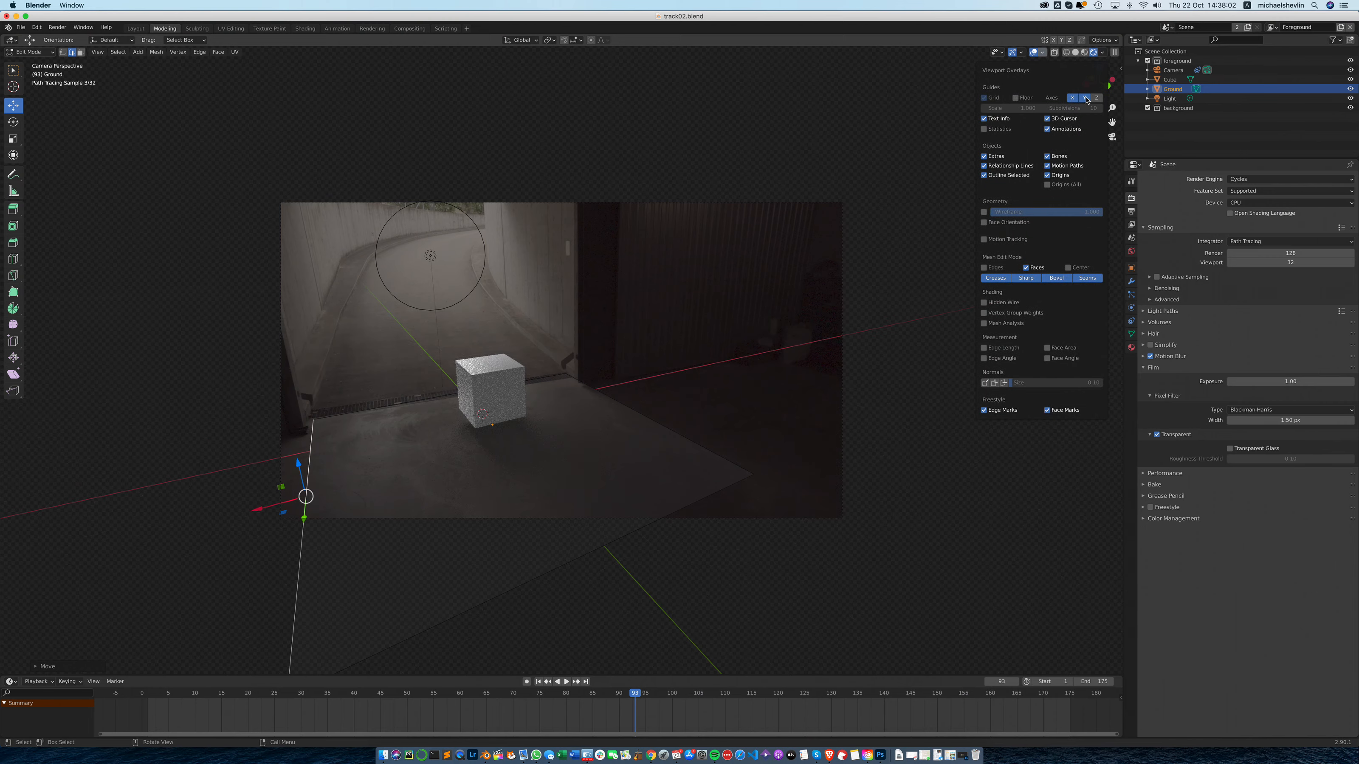
pyautogui.click(1083, 99)
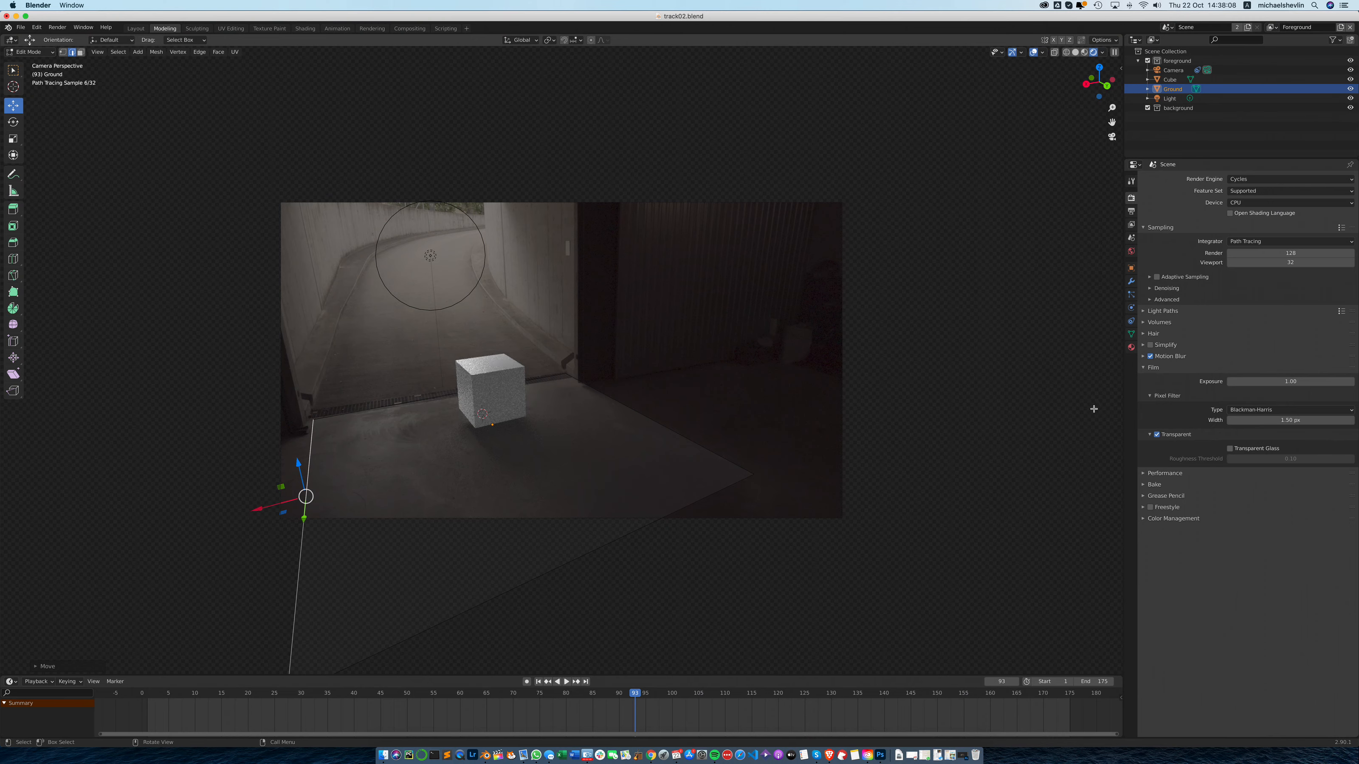
pyautogui.click(1170, 71)
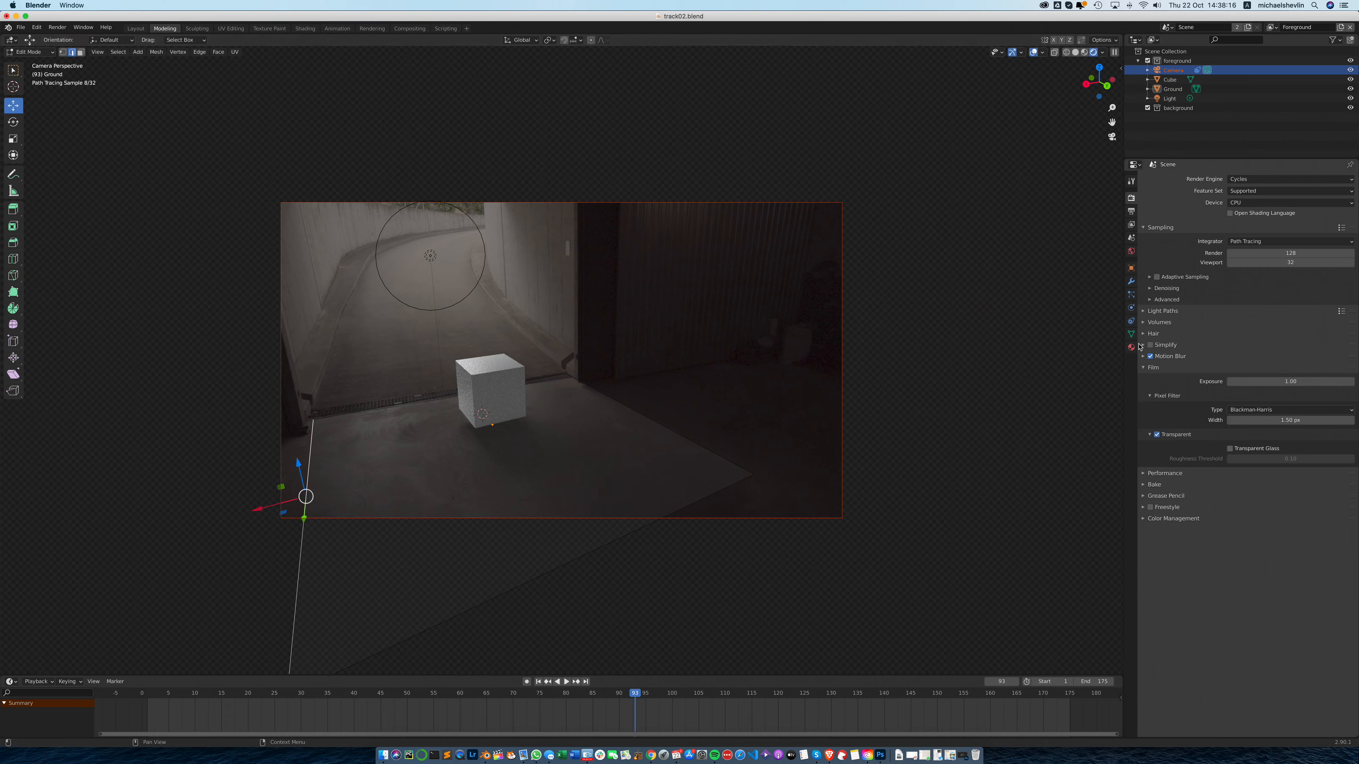
pyautogui.click(1172, 89)
pyautogui.click(1176, 72)
pyautogui.click(1173, 89)
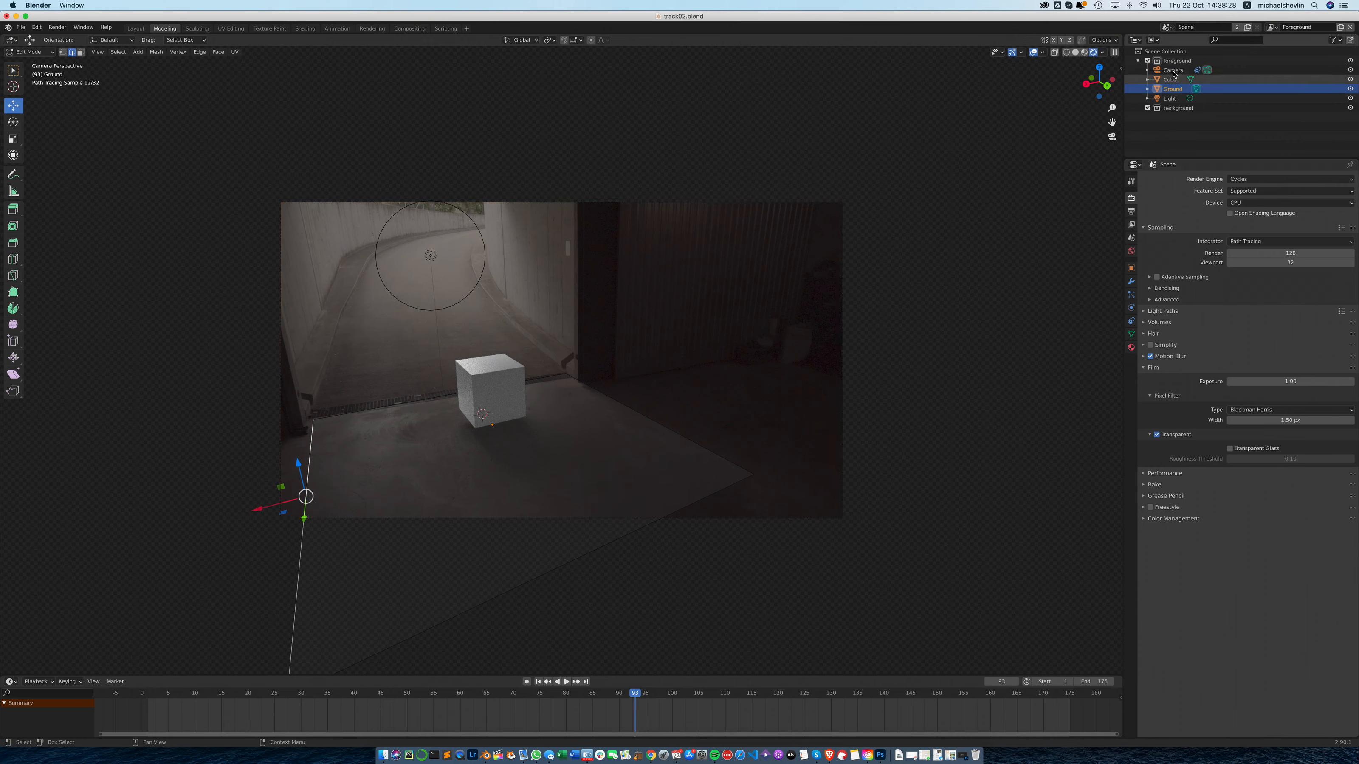
pyautogui.click(1172, 72)
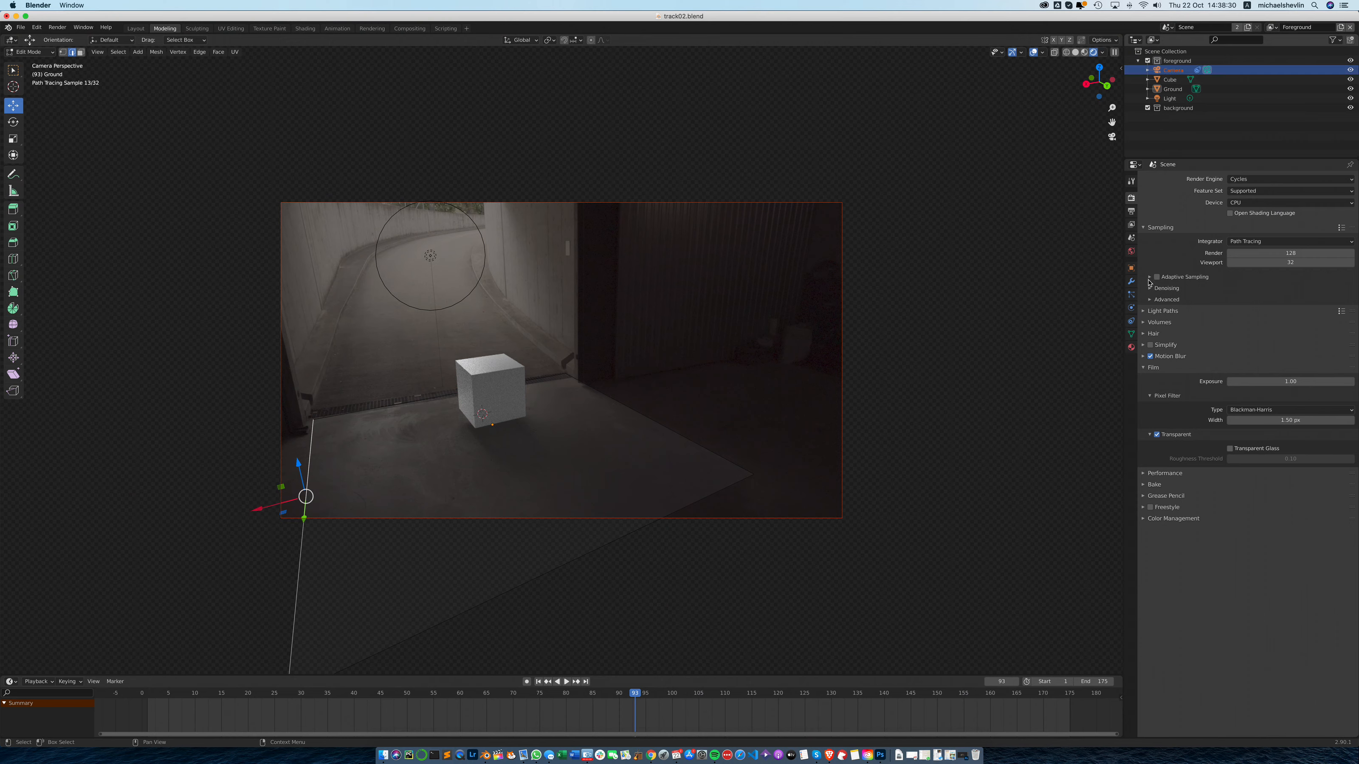
pyautogui.click(1173, 89)
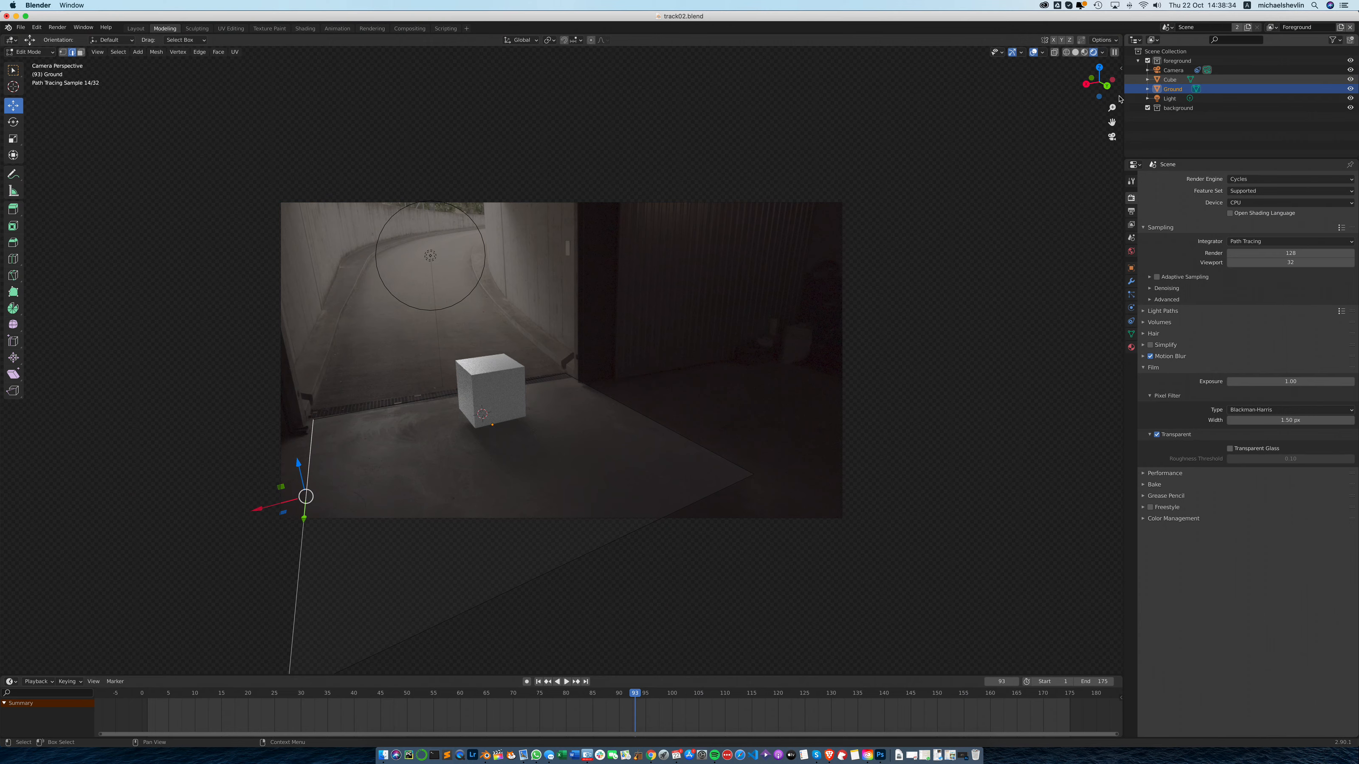
# Exit mesh editing and return to Object Mode
pyautogui.click(1170, 80)
pyautogui.press('Tab')
pyautogui.press('Tab')
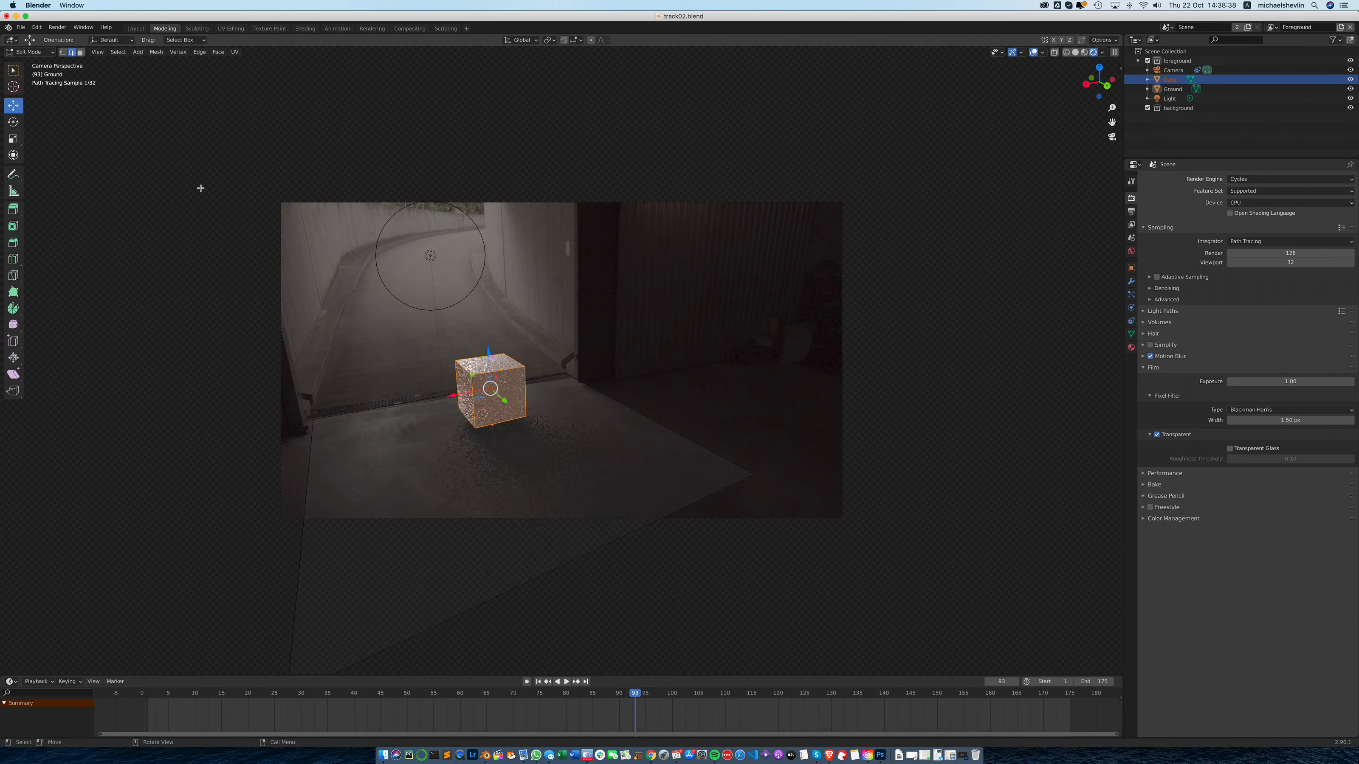
pyautogui.press('Tab')
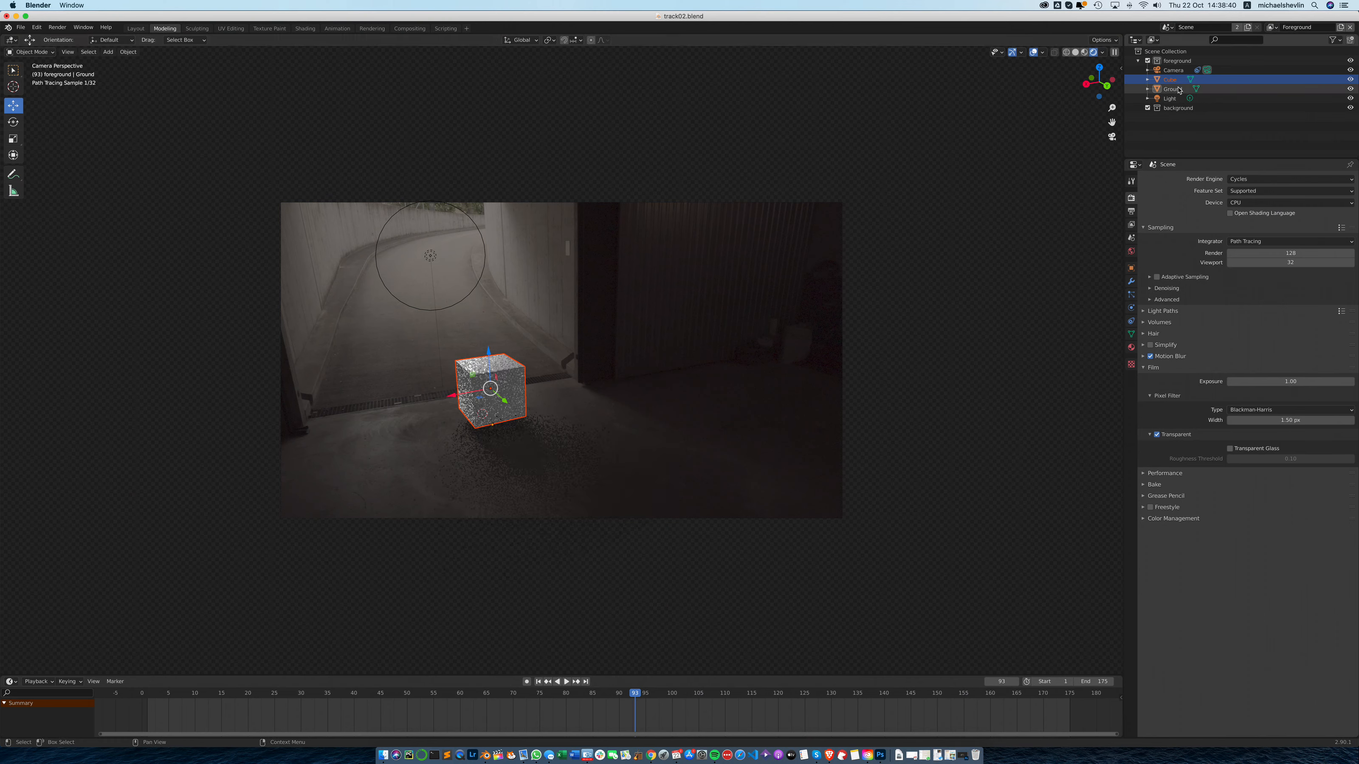
# Select the camera and examine its Background Images settings for the tracked footage
pyautogui.click(1173, 71)
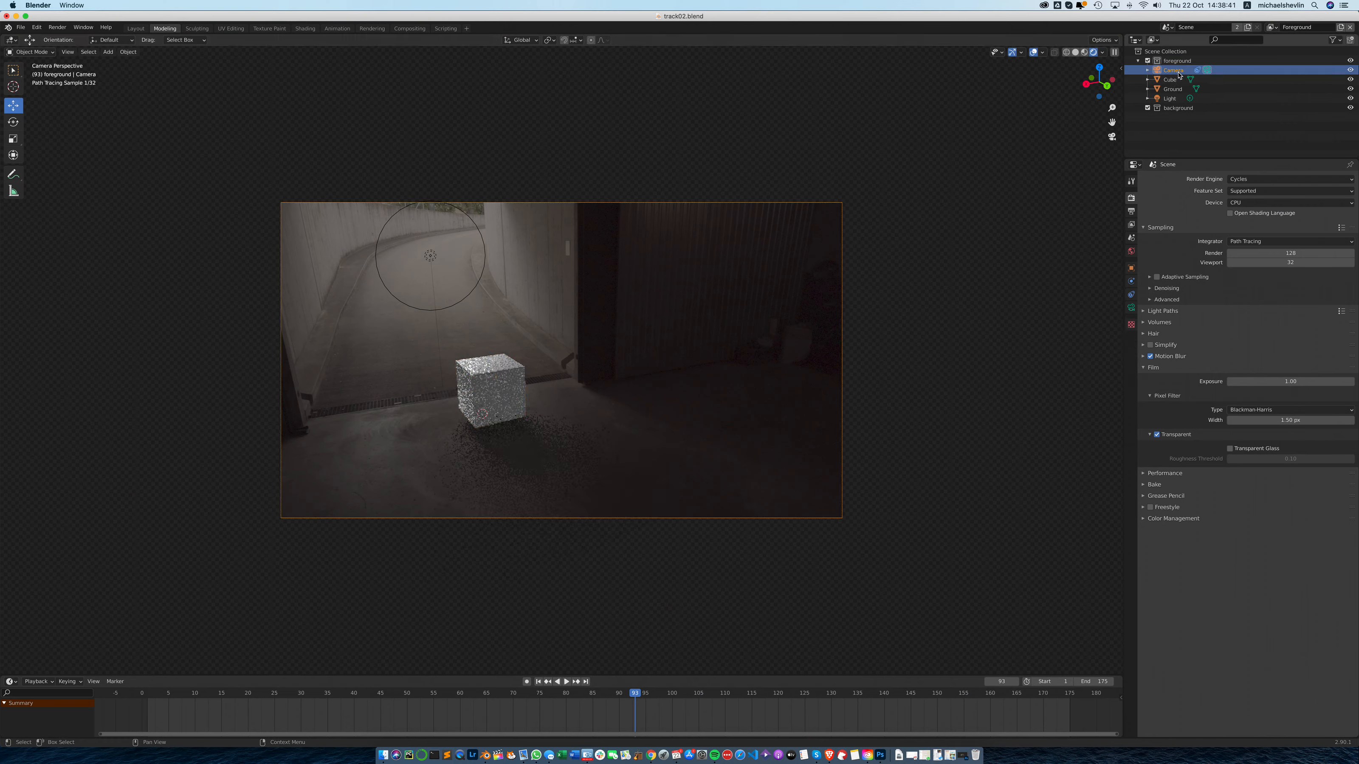
pyautogui.click(1131, 307)
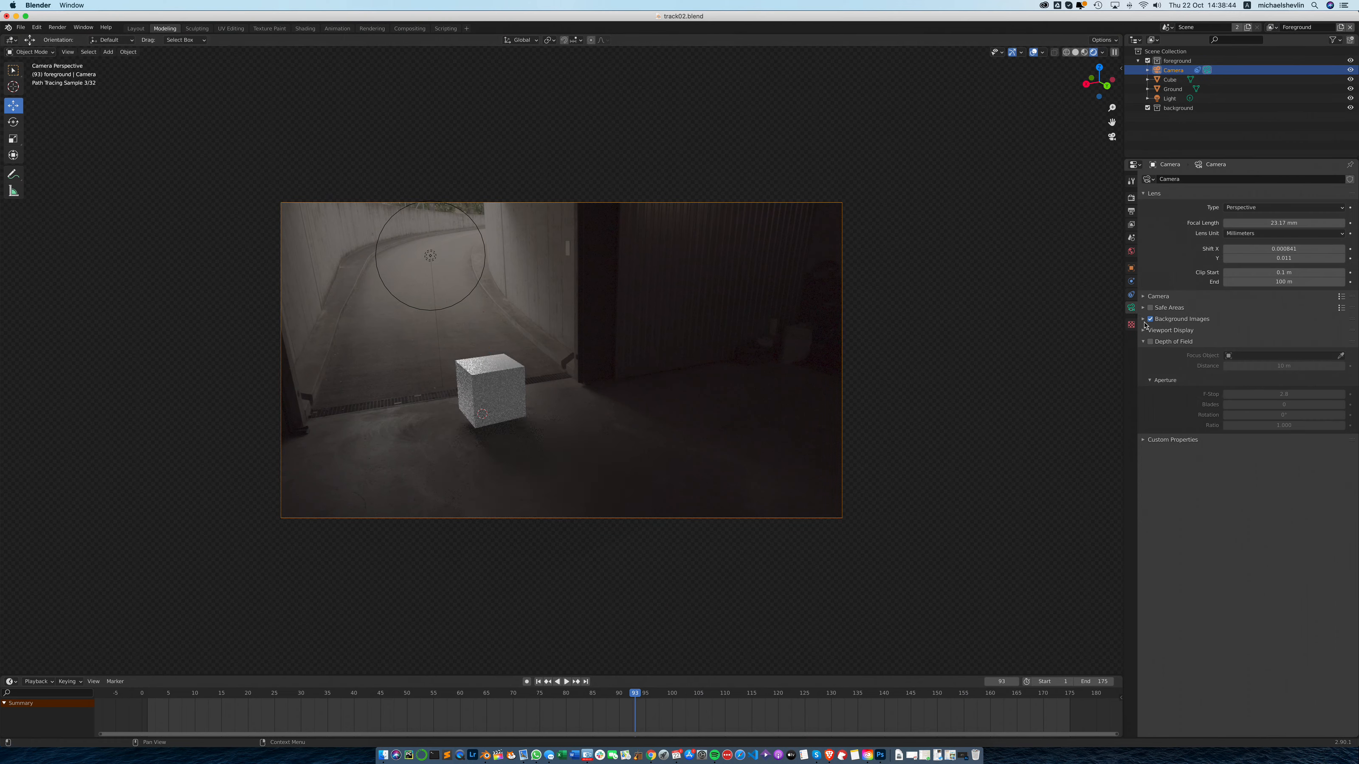
pyautogui.click(1143, 320)
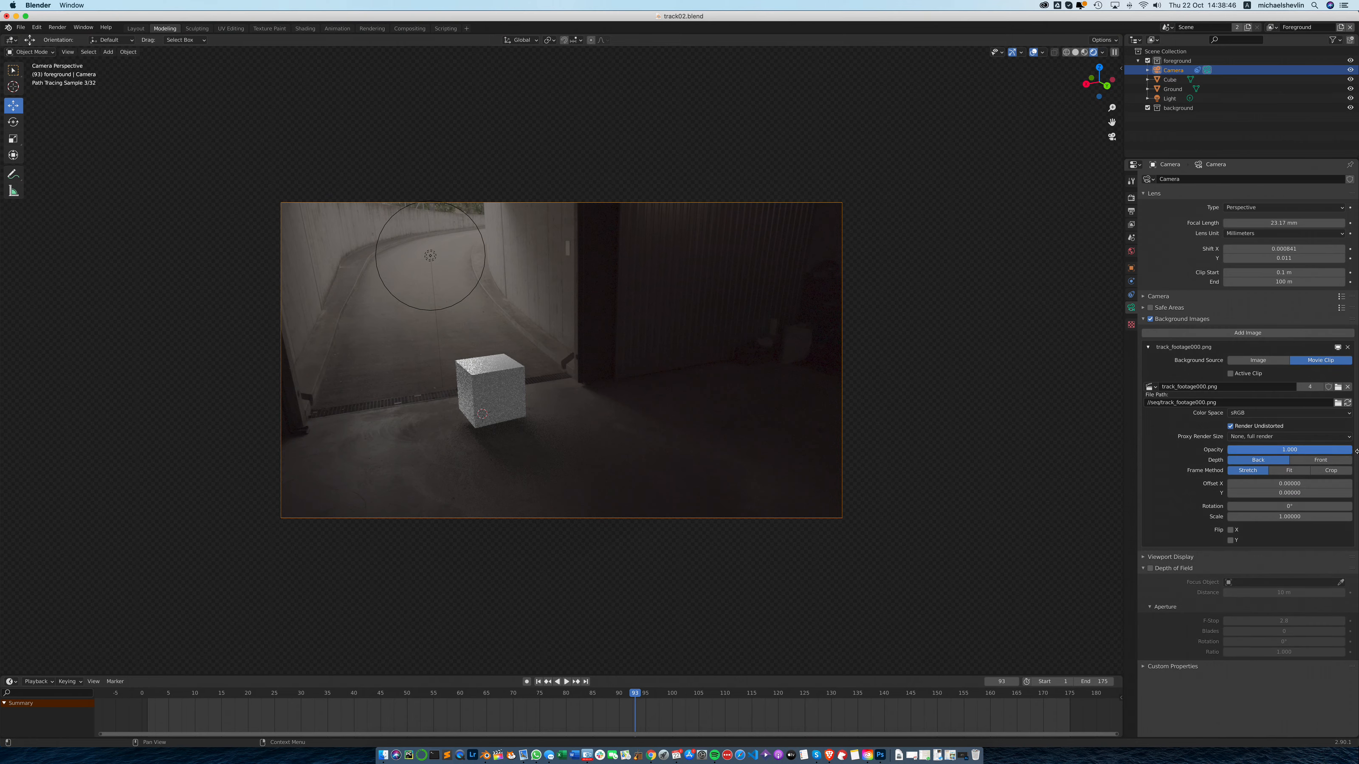
pyautogui.click(971, 294)
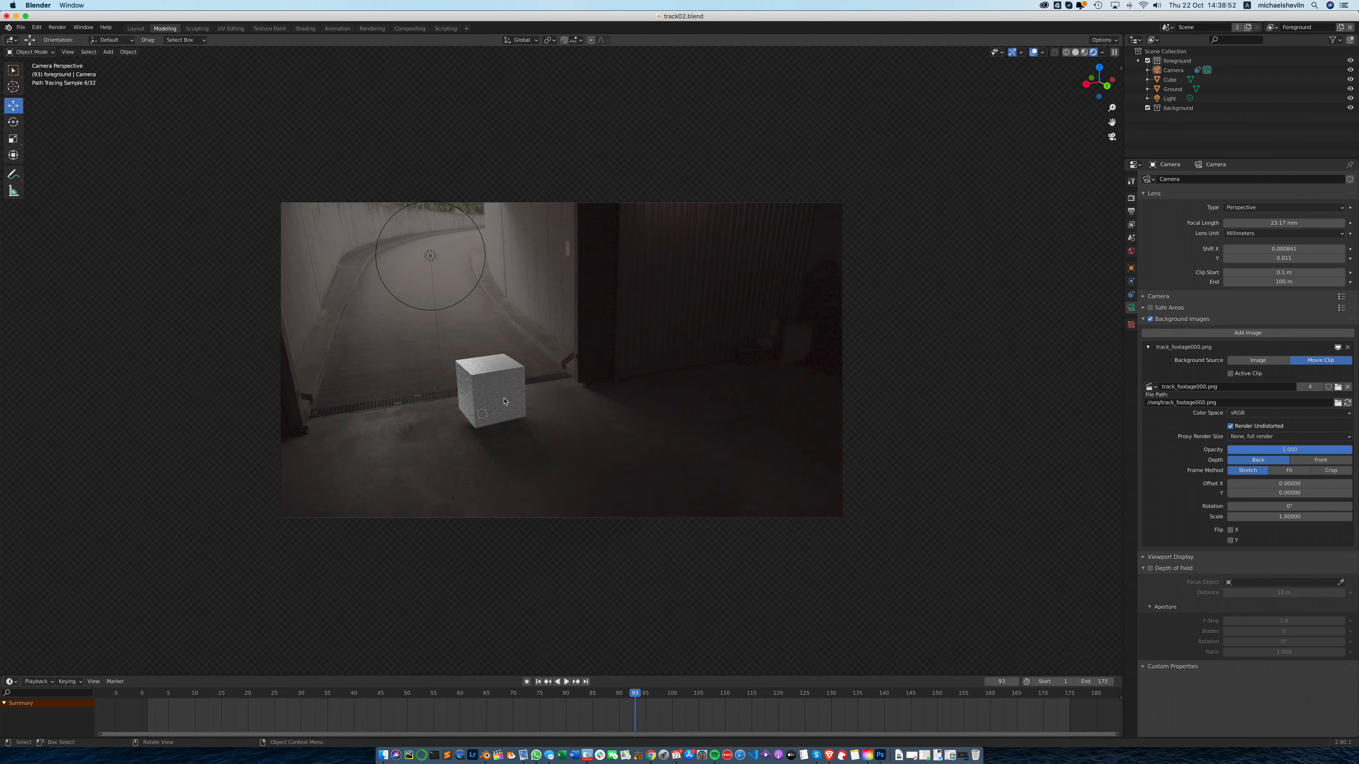
# Select the cube and show its modifier settings
pyautogui.click(485, 381)
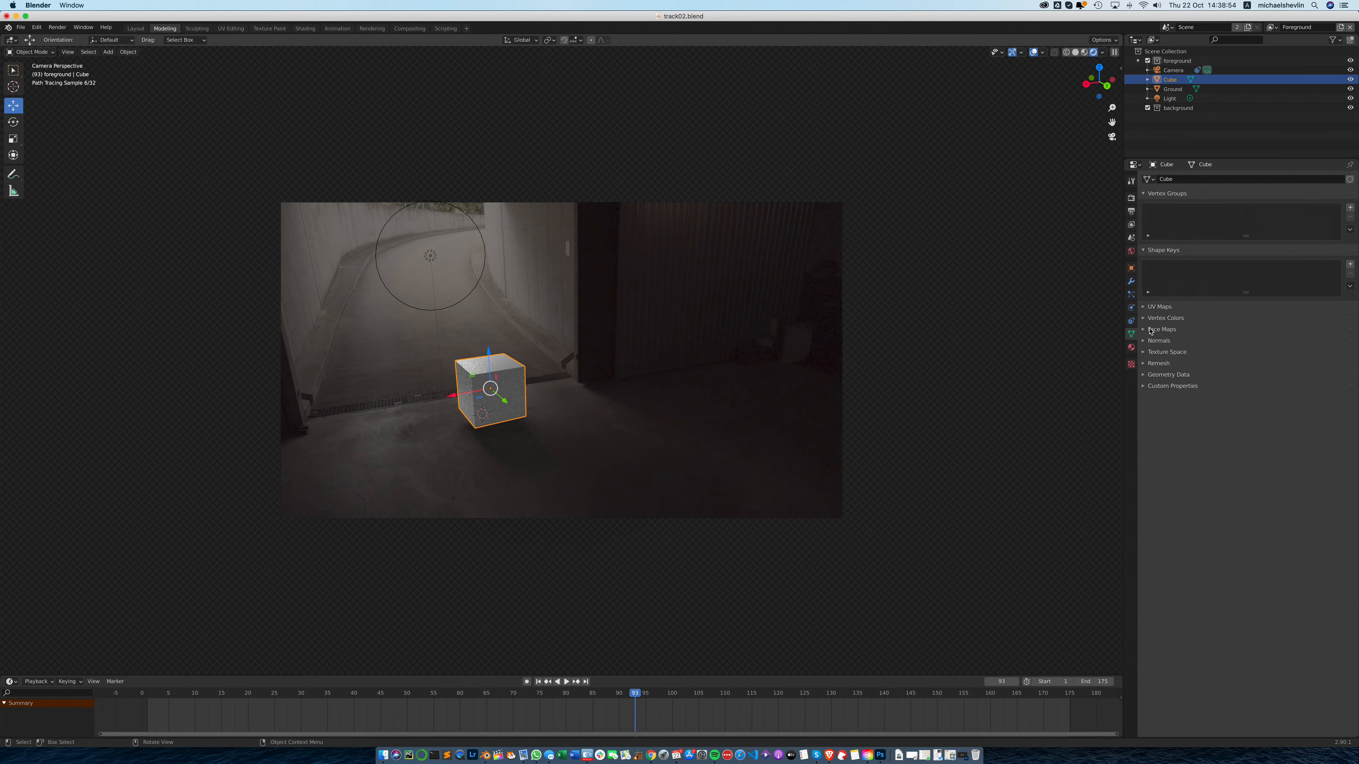
pyautogui.click(1131, 281)
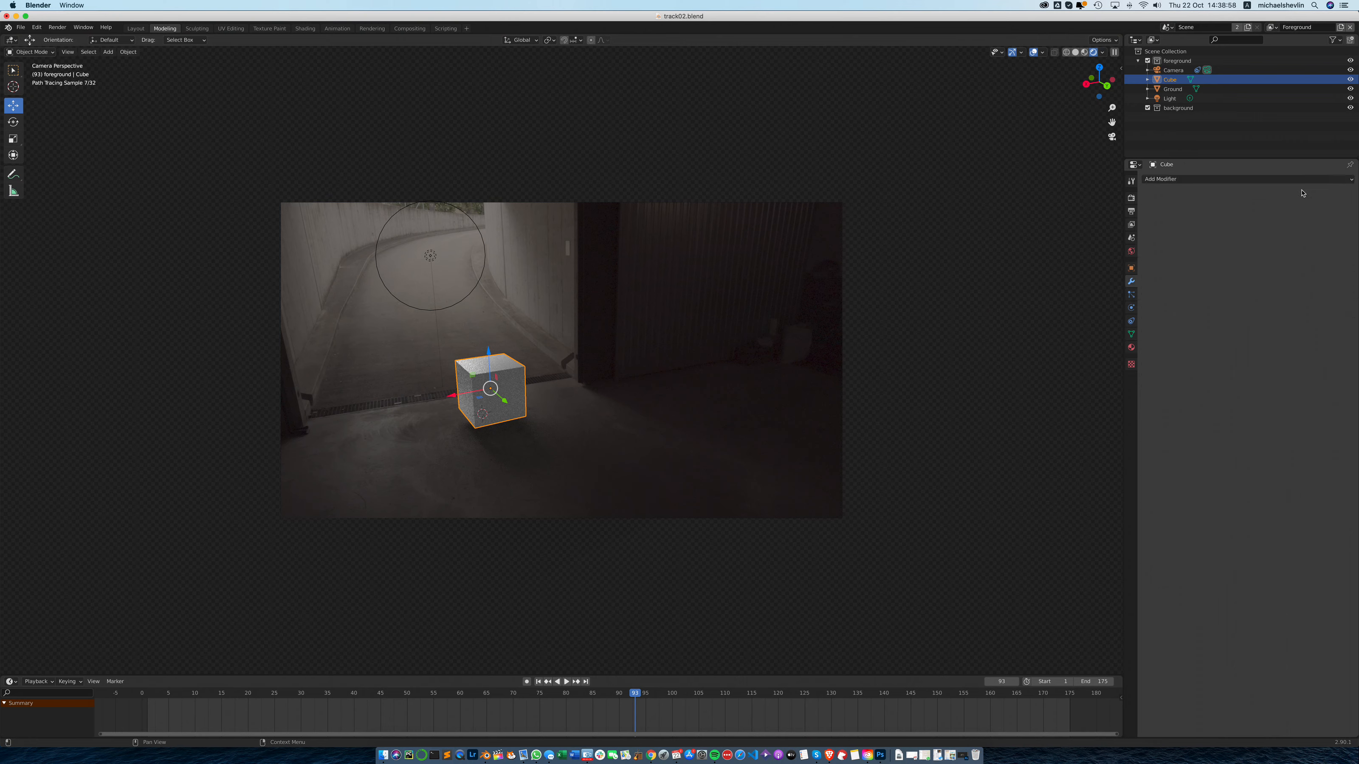
pyautogui.click(1248, 185)
pyautogui.click(1156, 234)
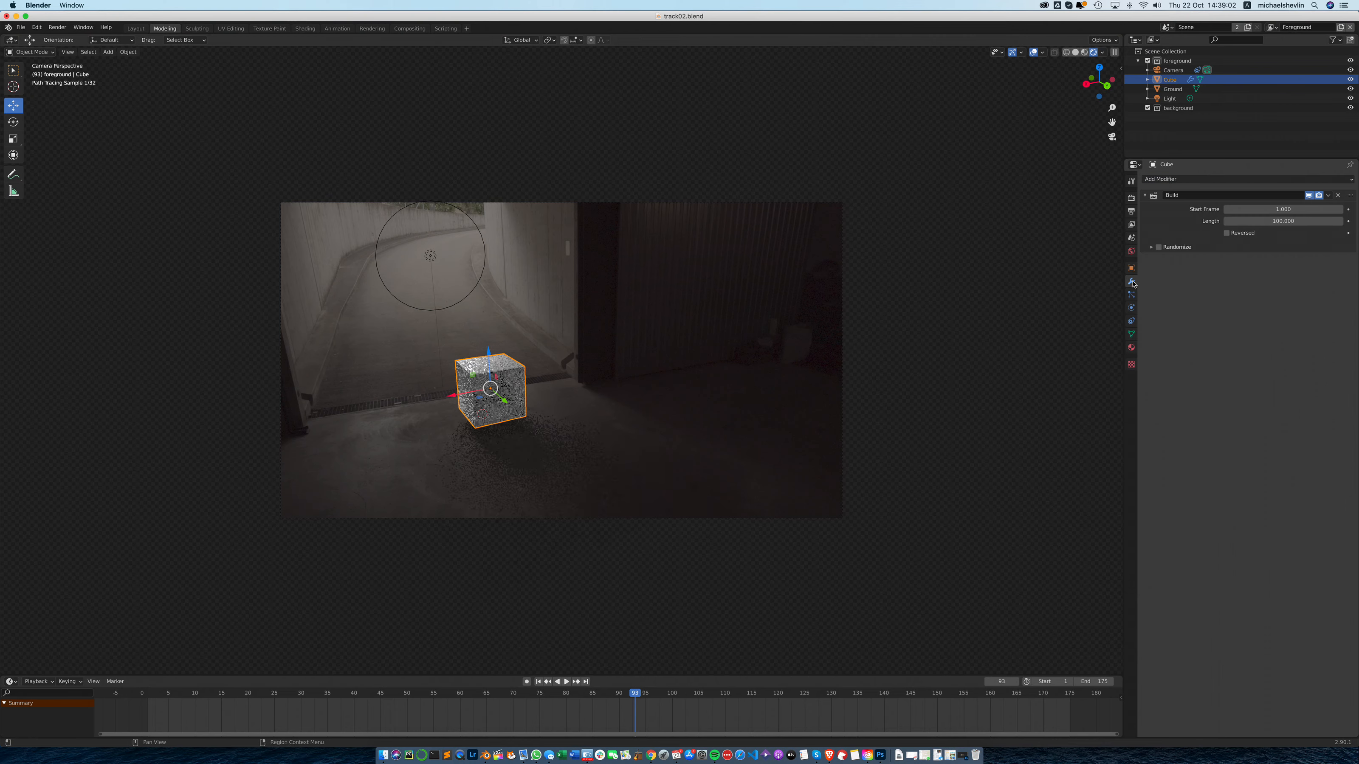
pyautogui.hotkey('ctrl', 'z')
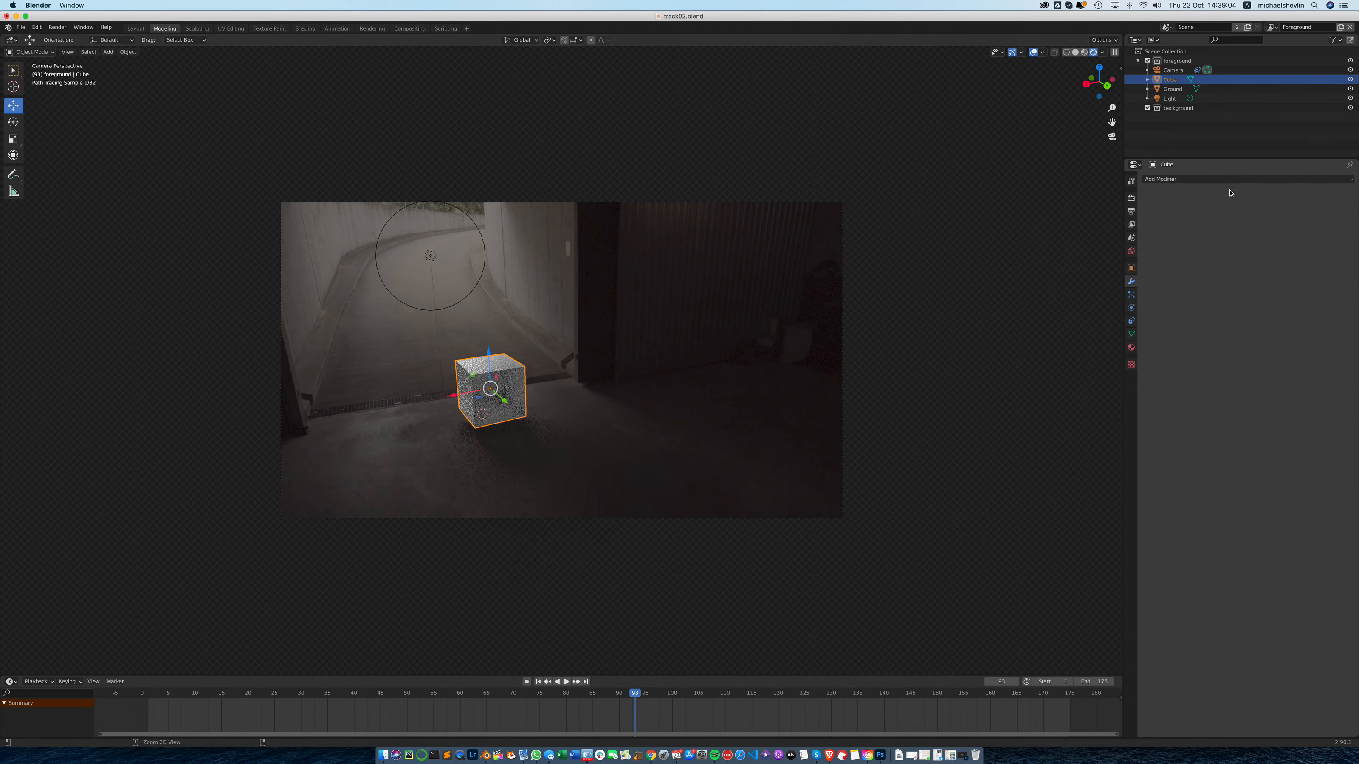
# Add a Bevel modifier to the cube and set it to 100 segments
pyautogui.click(1234, 182)
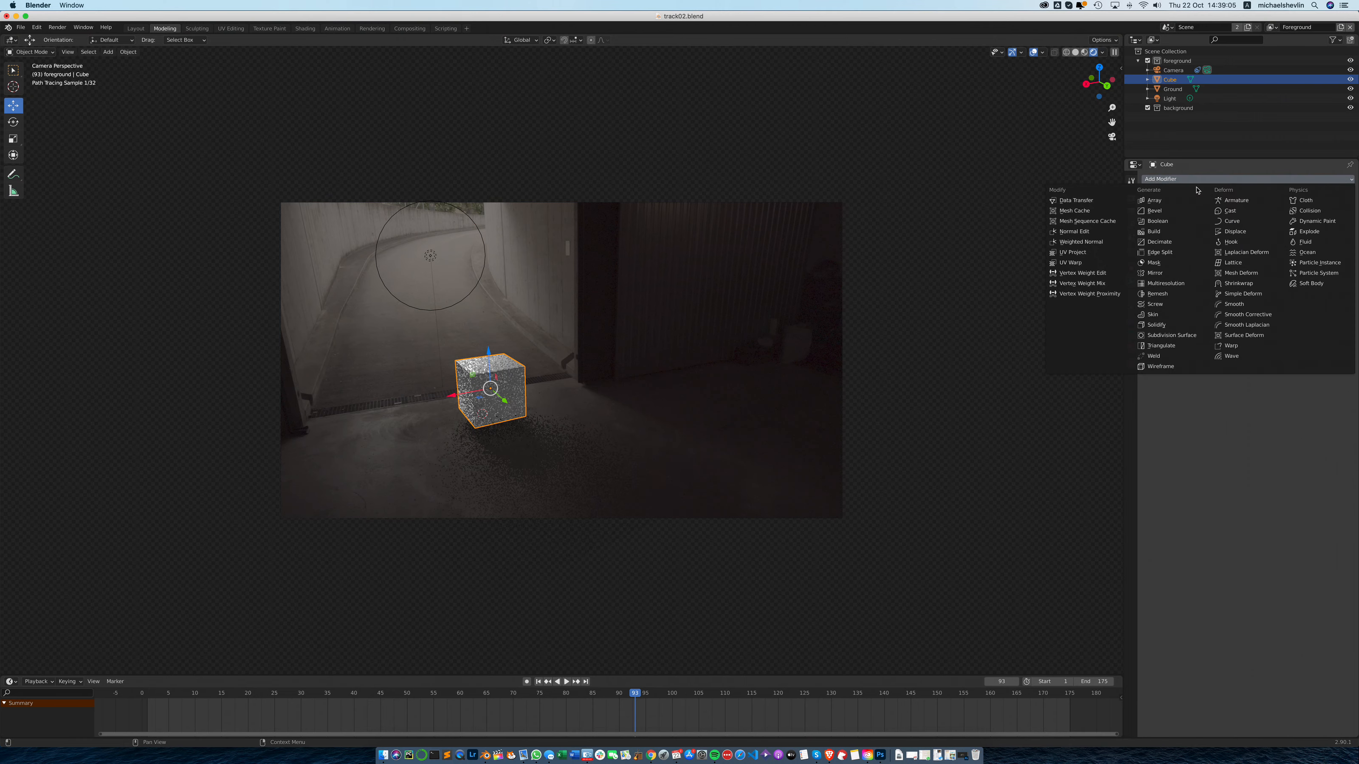
pyautogui.click(1155, 210)
pyautogui.moveTo(1282, 243); pyautogui.dragTo(1343, 244)
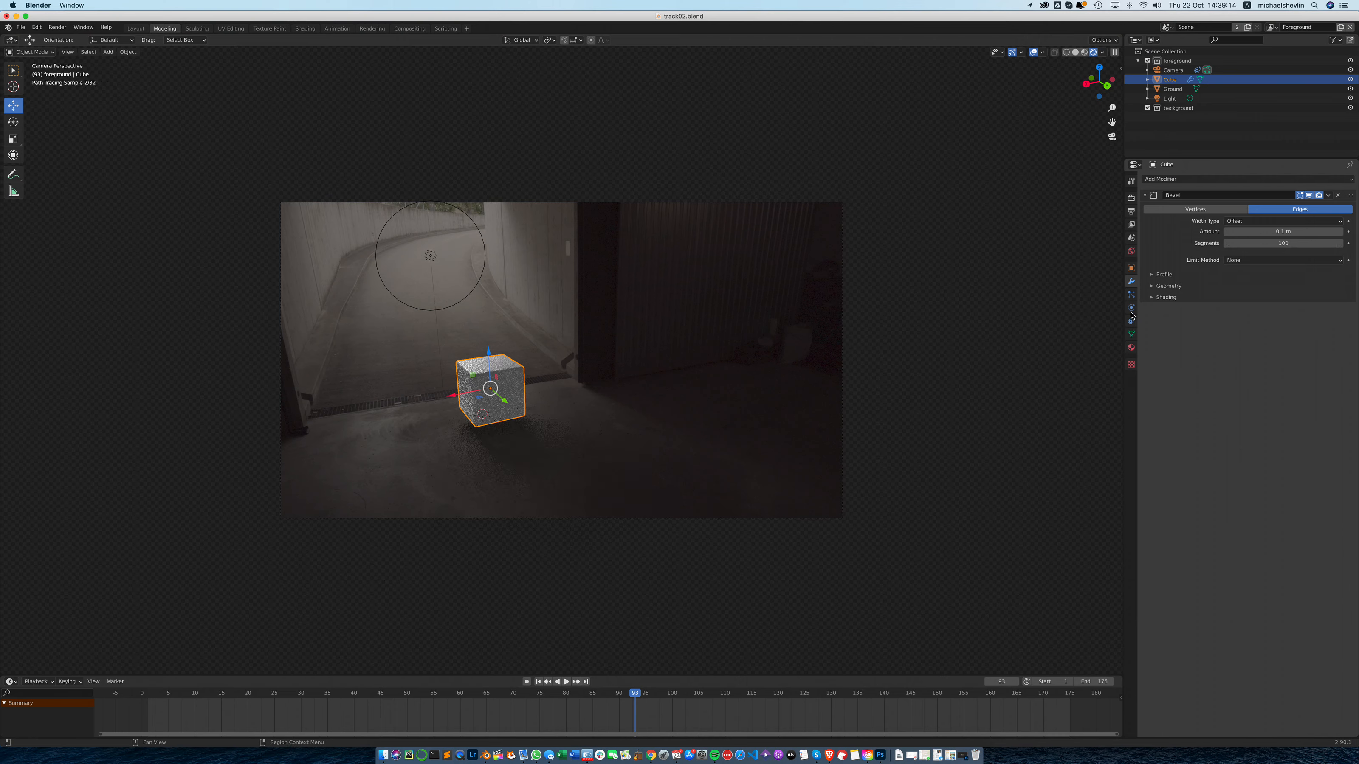
# Set the Subsurface value of the cube's material to 1
pyautogui.click(1130, 347)
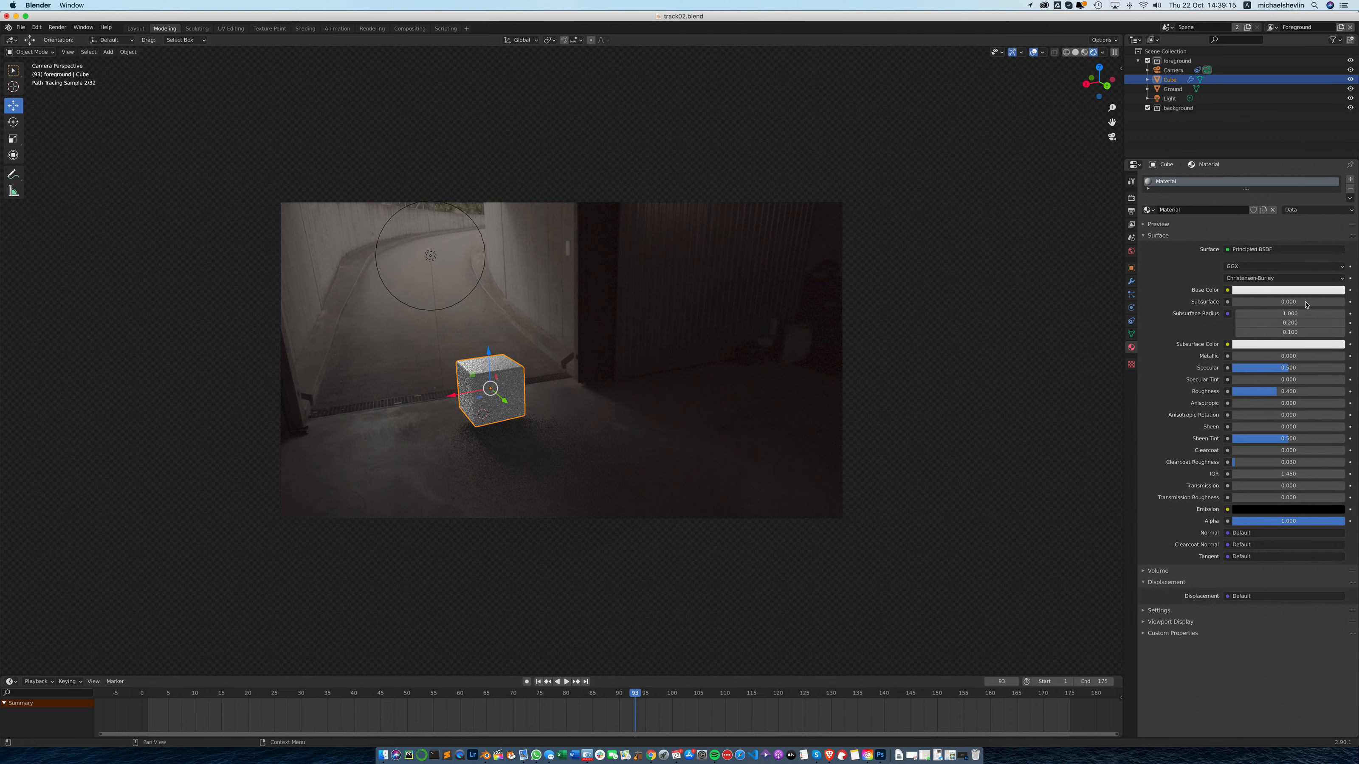
pyautogui.click(1248, 302)
pyautogui.write('1')
pyautogui.press('Return')
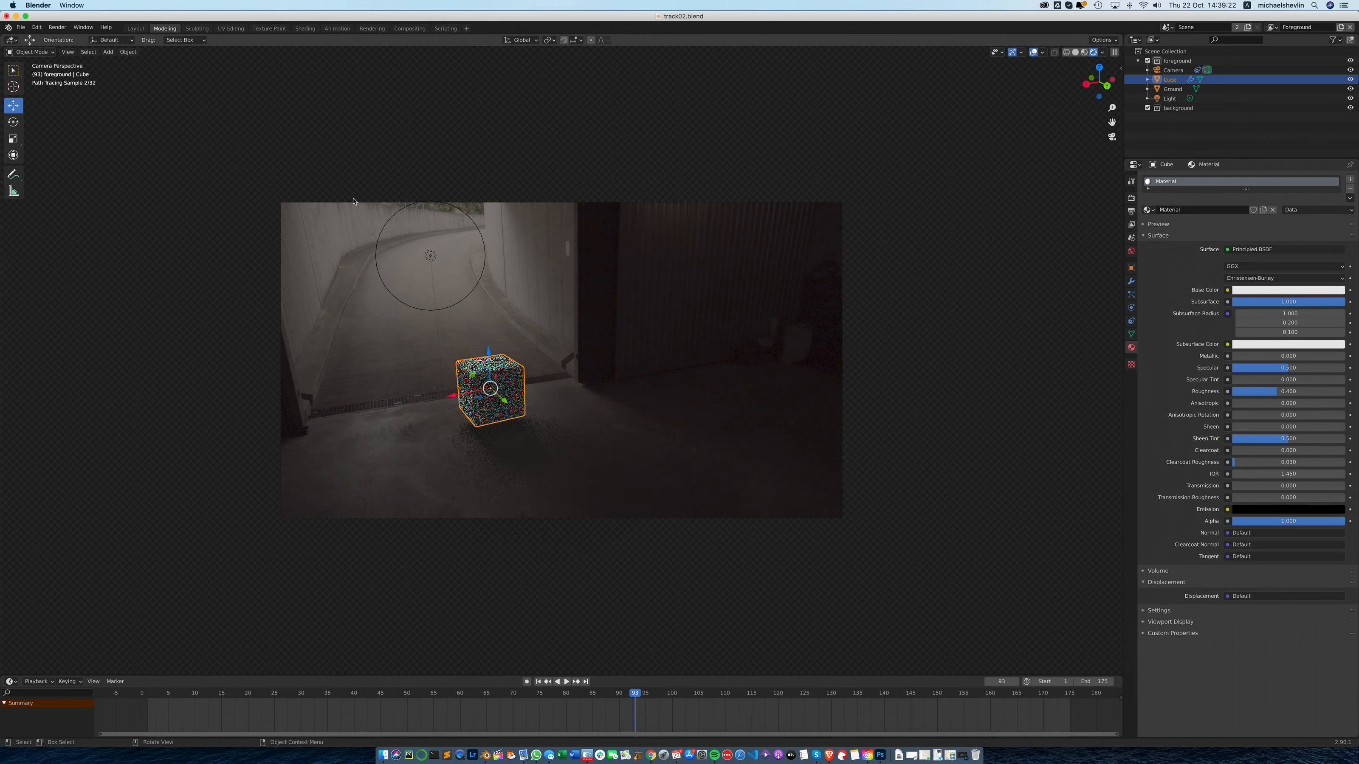
# Start a render of the current frame, and cancel it by closing the render window
pyautogui.click(58, 26)
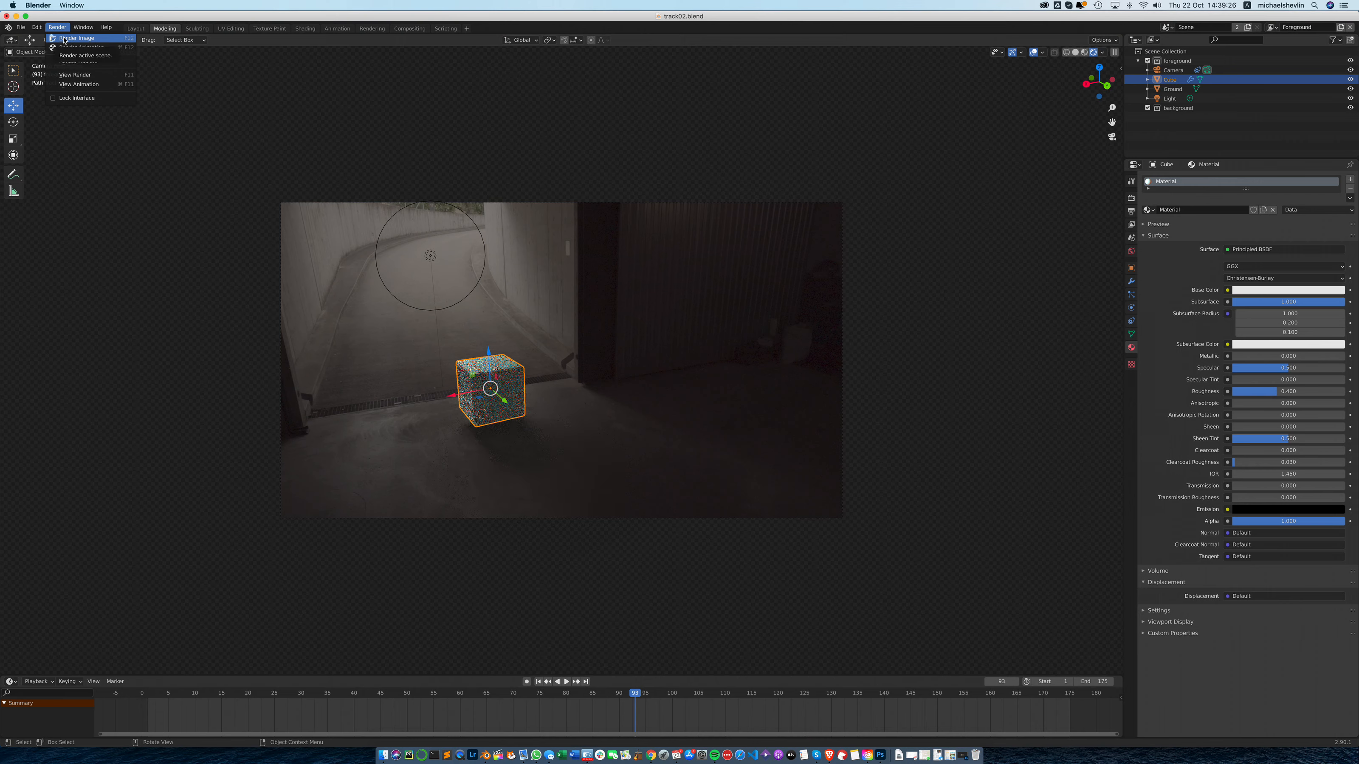
pyautogui.click(65, 39)
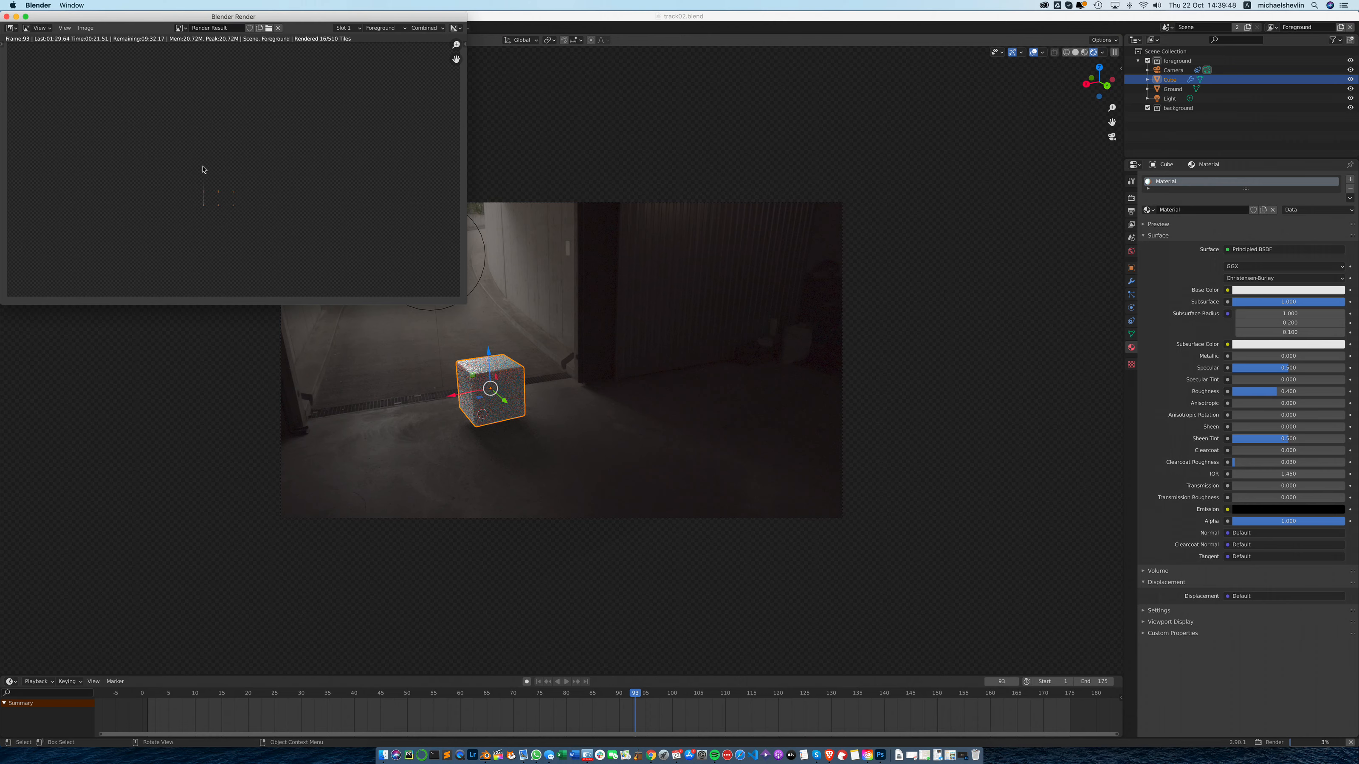
pyautogui.click(904, 420)
pyautogui.click(904, 421)
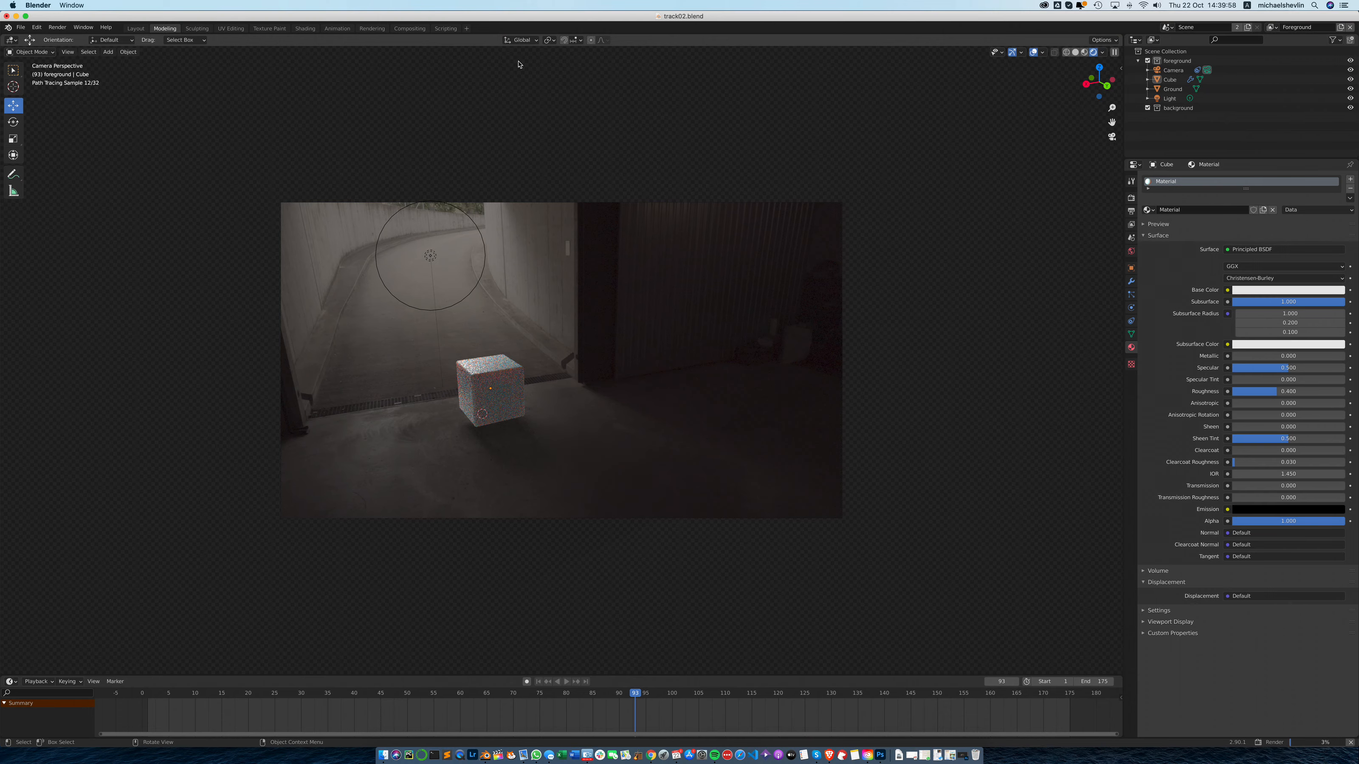
pyautogui.doubleClick(356, 18)
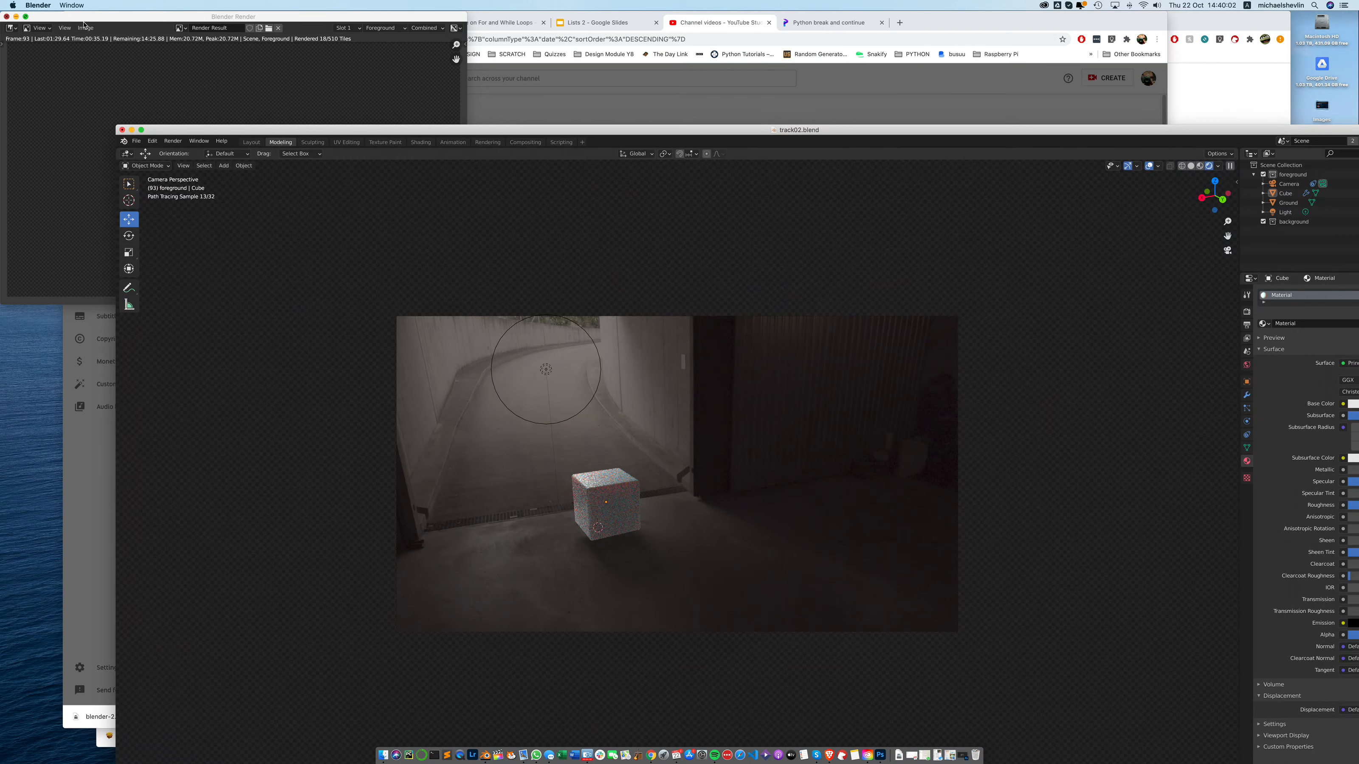
pyautogui.click(7, 17)
pyautogui.doubleClick(290, 129)
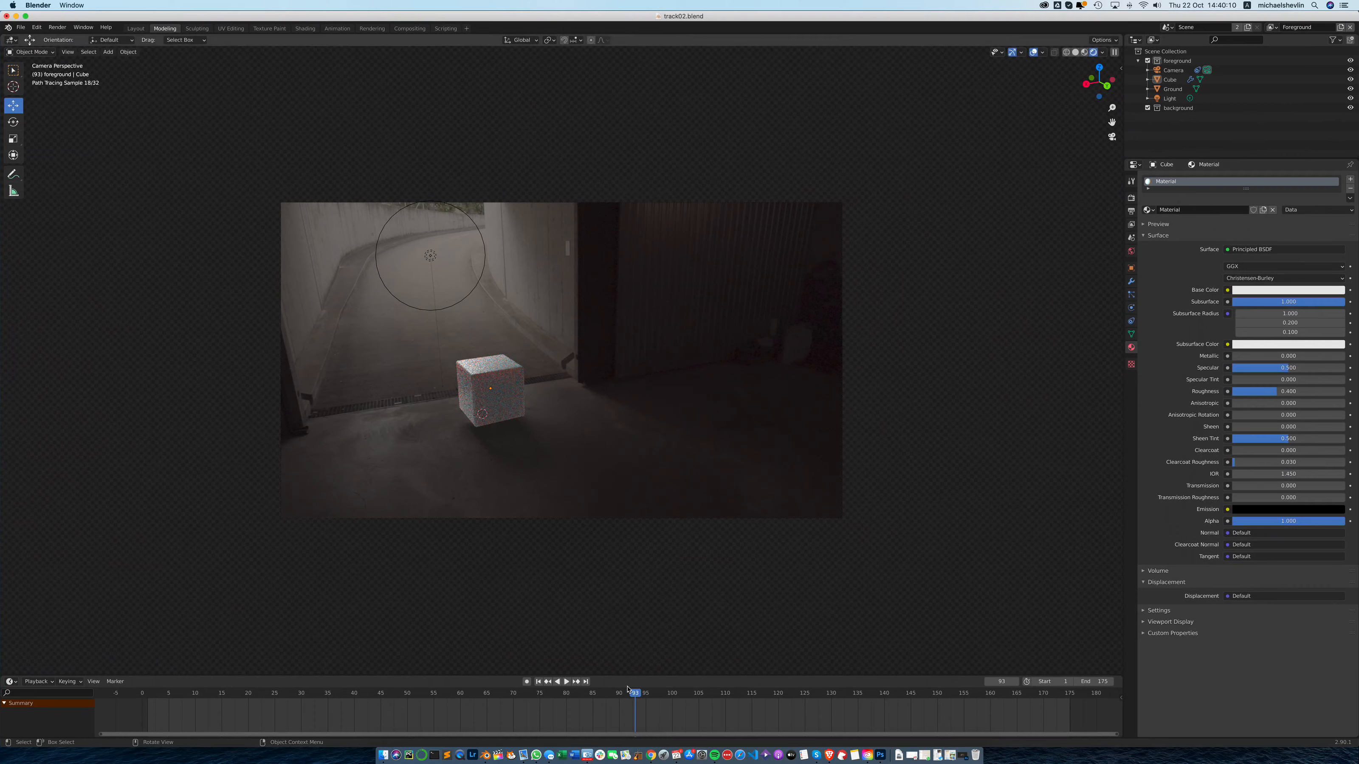
pyautogui.click(585, 750)
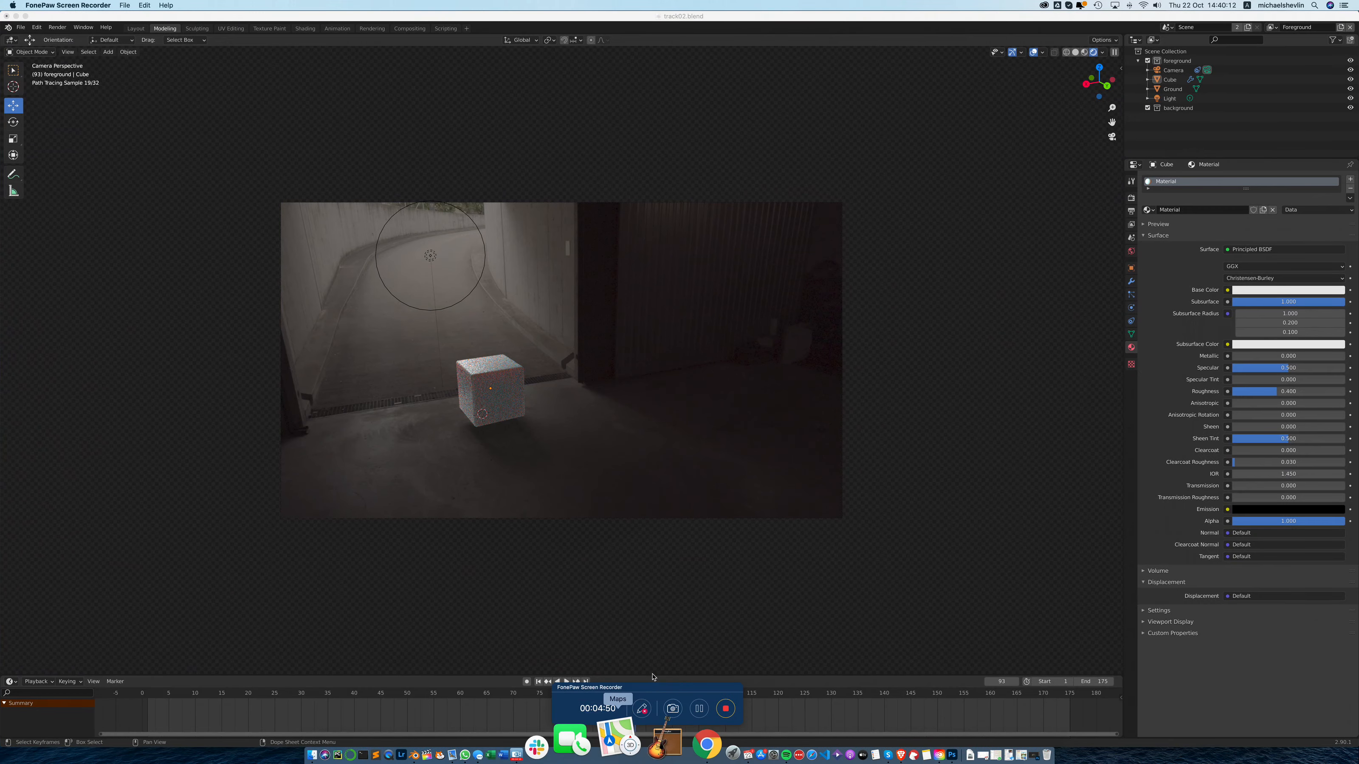